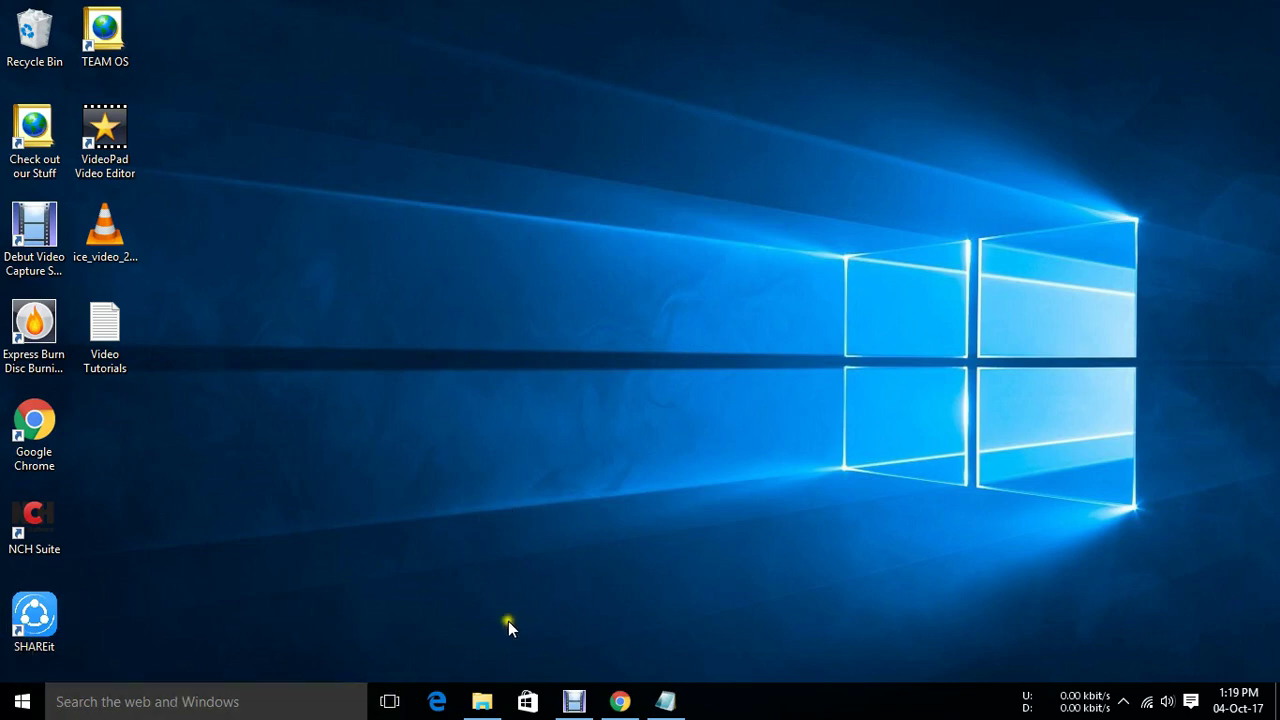
# Step: Open File Explorer on the Softwares folder of Local Disk (F:)
pyautogui.click(482, 701)
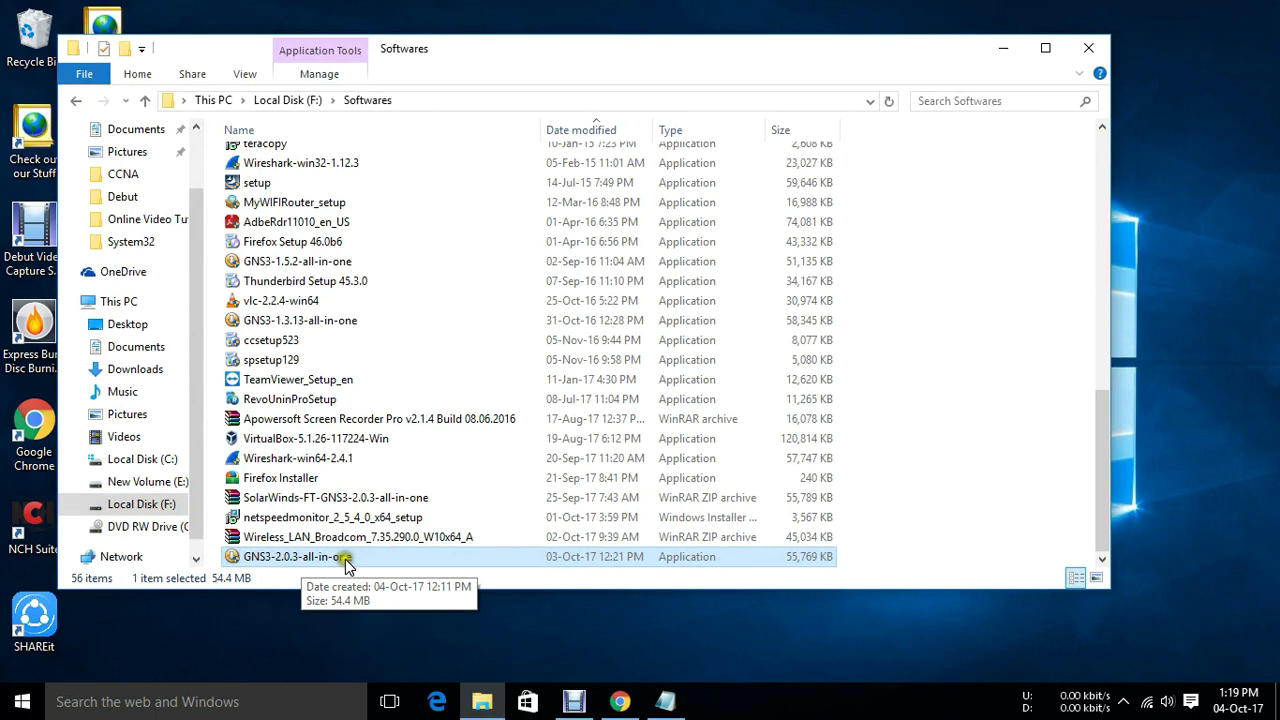
# Step: Launch GNS3-2.0.3-all-in-one, accept the license and default folder and components, and install
pyautogui.doubleClick(390, 558)
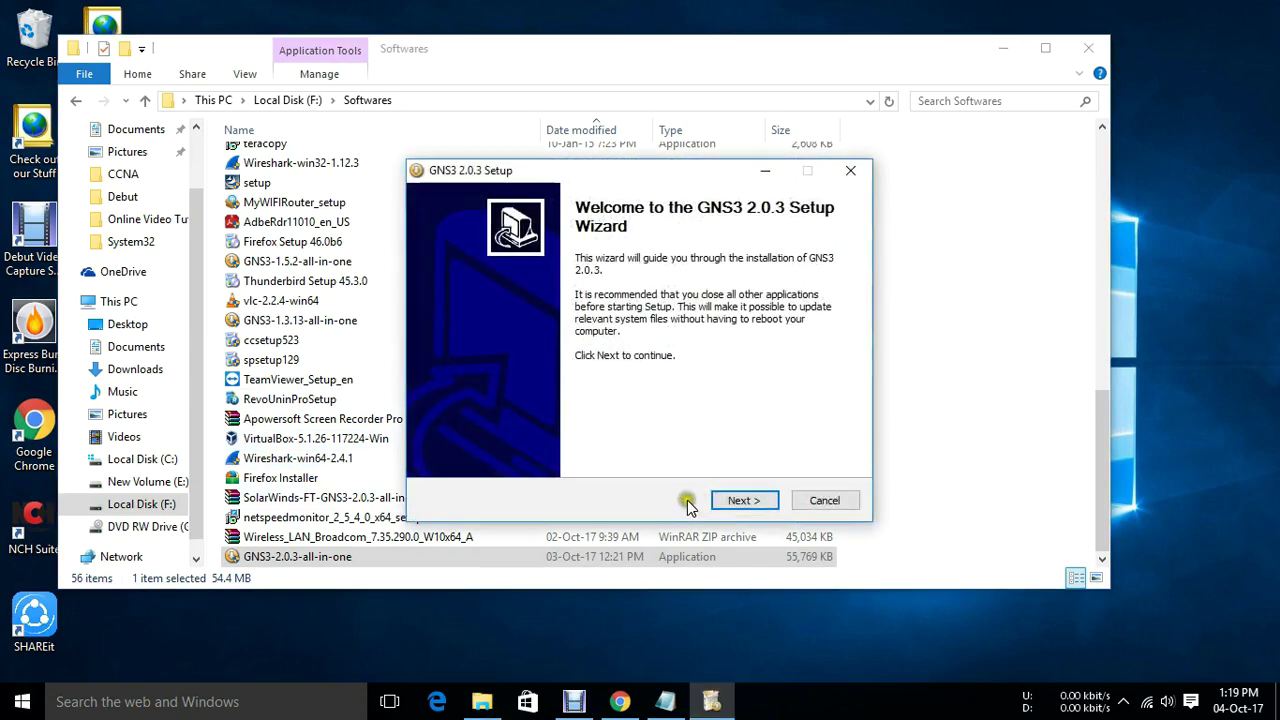
pyautogui.click(741, 503)
pyautogui.click(744, 502)
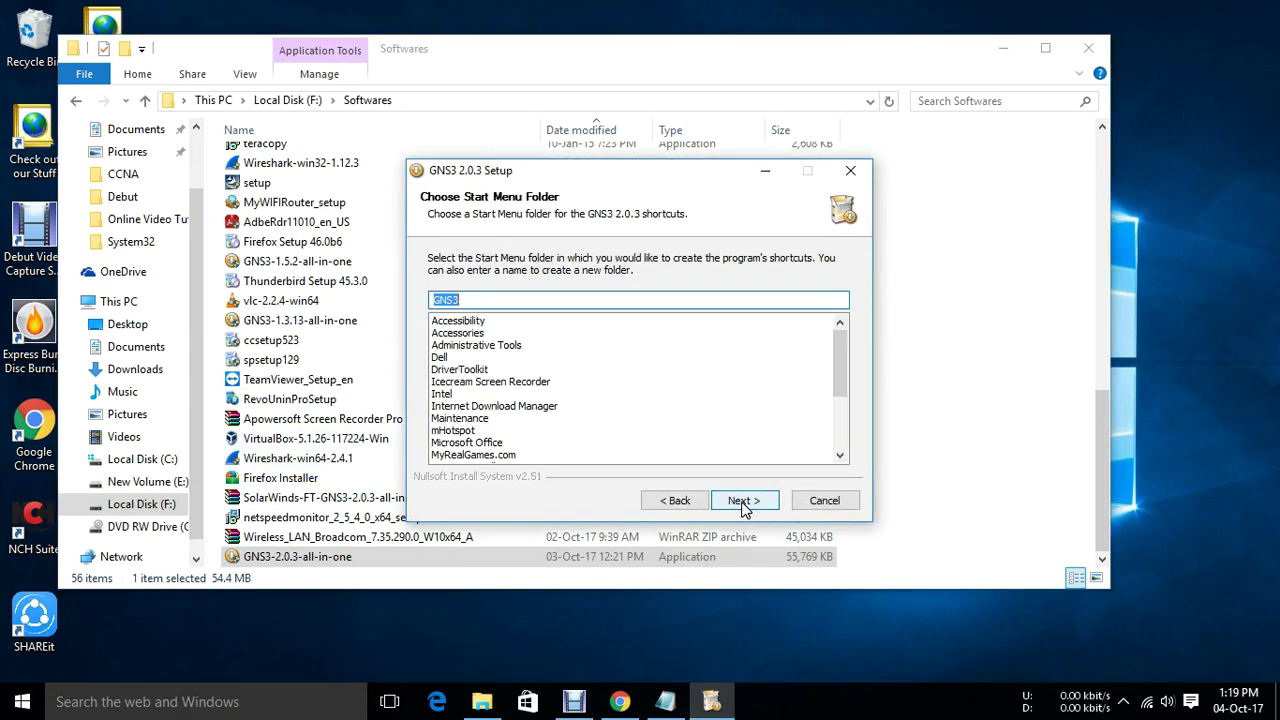
pyautogui.click(741, 500)
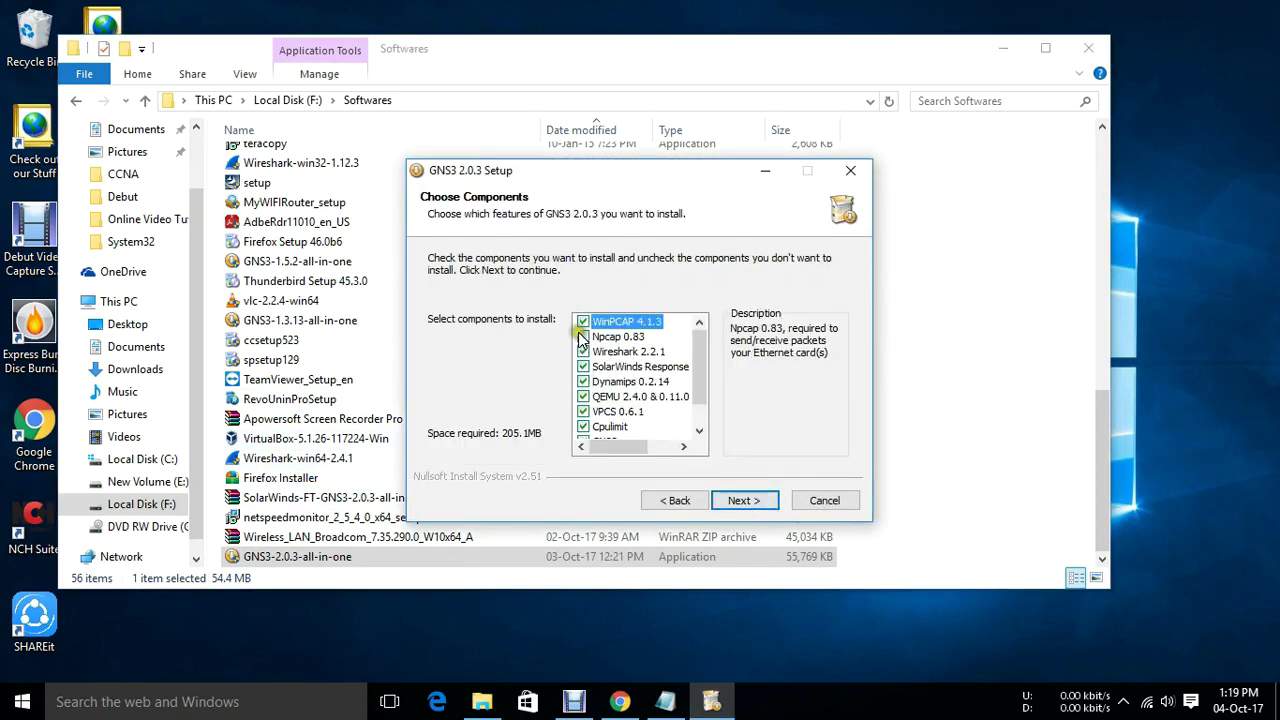
pyautogui.click(762, 503)
pyautogui.click(768, 503)
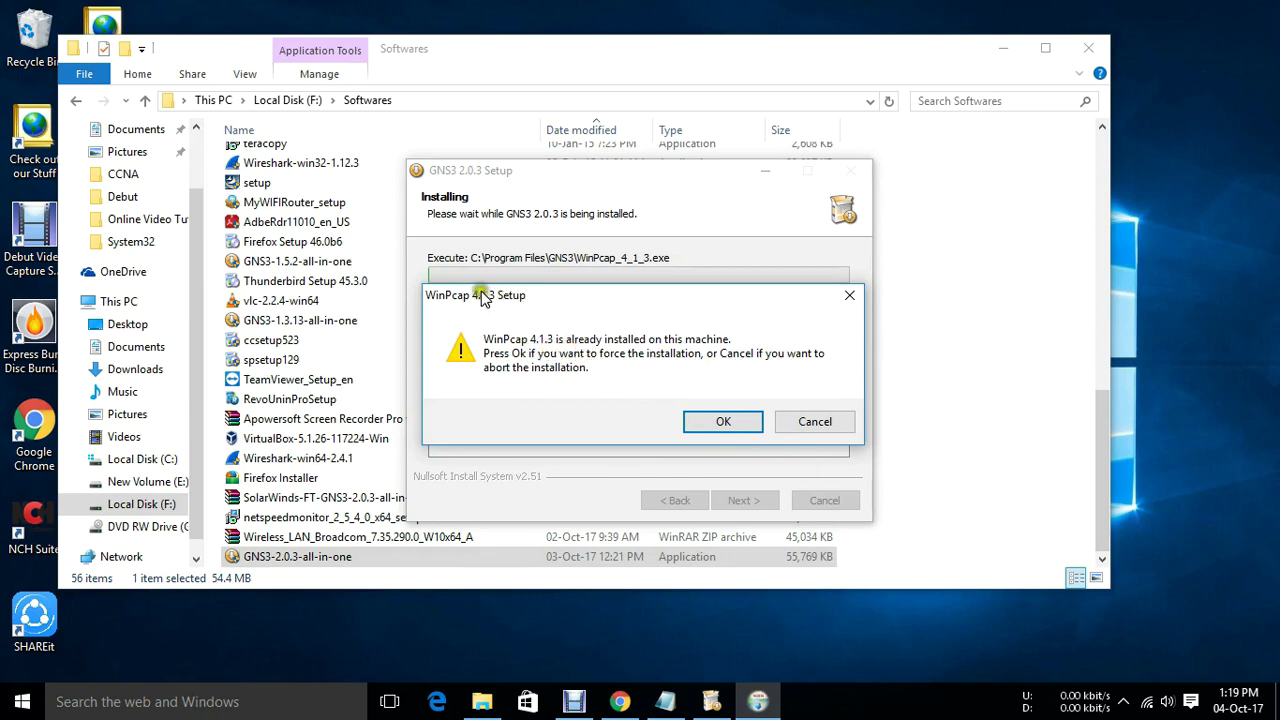
# Step: Skip reinstalling WinPcap and Npcap, and cancel the Wireshark and SolarWinds downloads without retrying
pyautogui.click(835, 420)
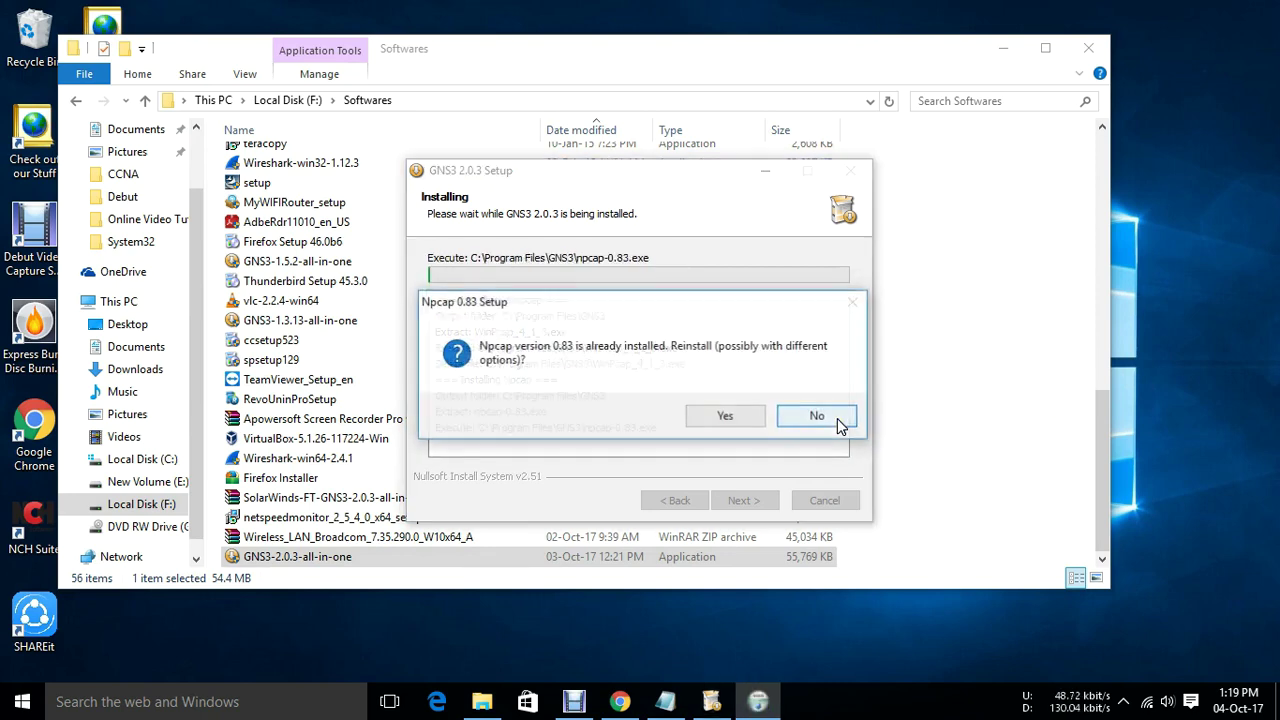
pyautogui.click(838, 421)
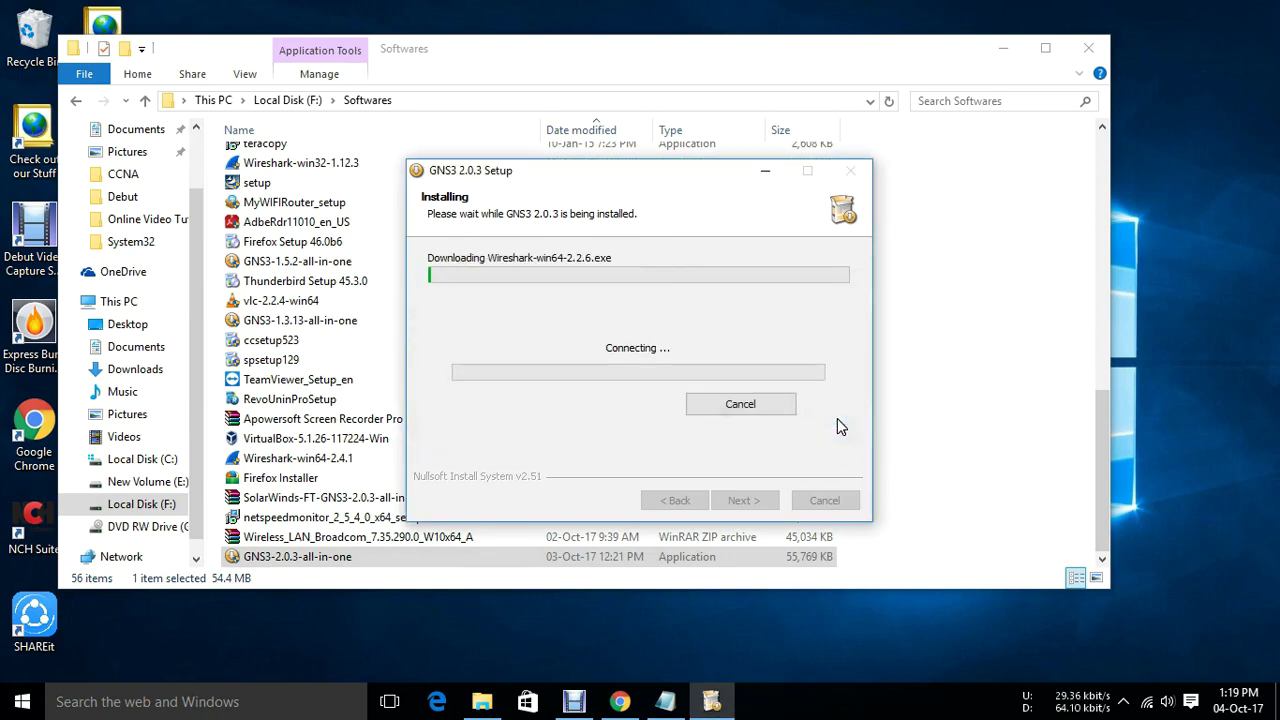
pyautogui.click(738, 410)
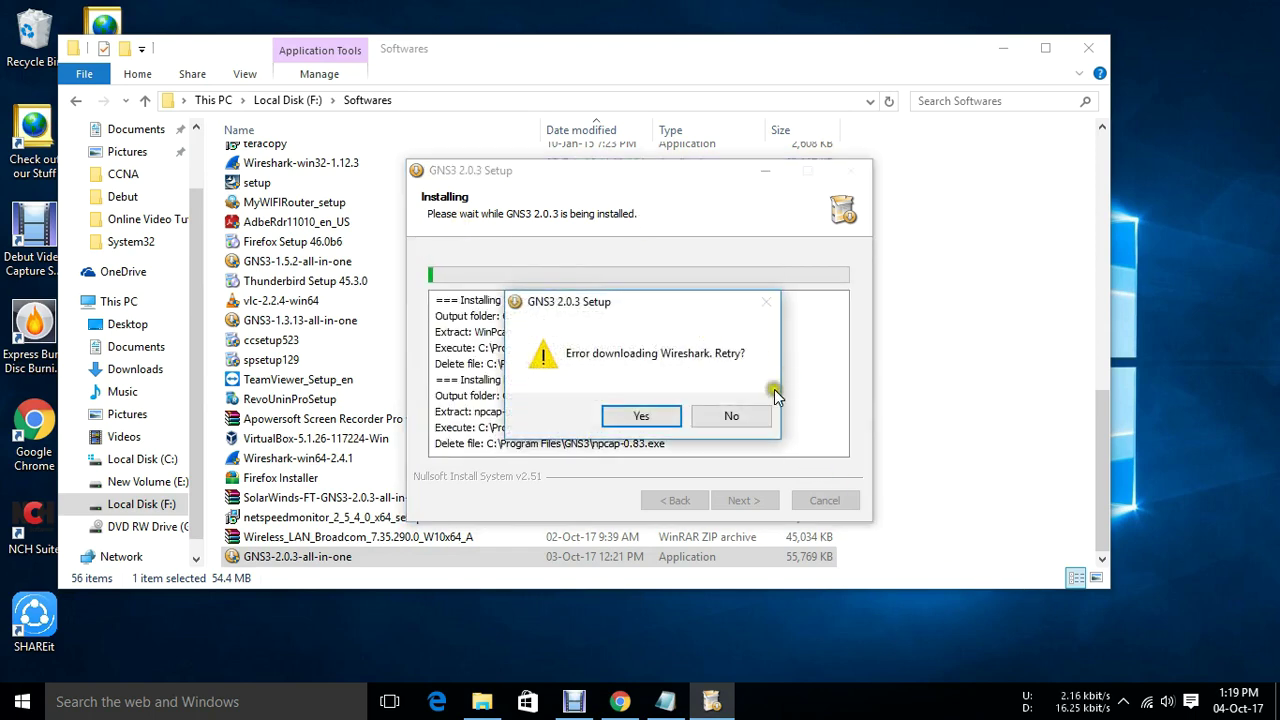
pyautogui.click(750, 424)
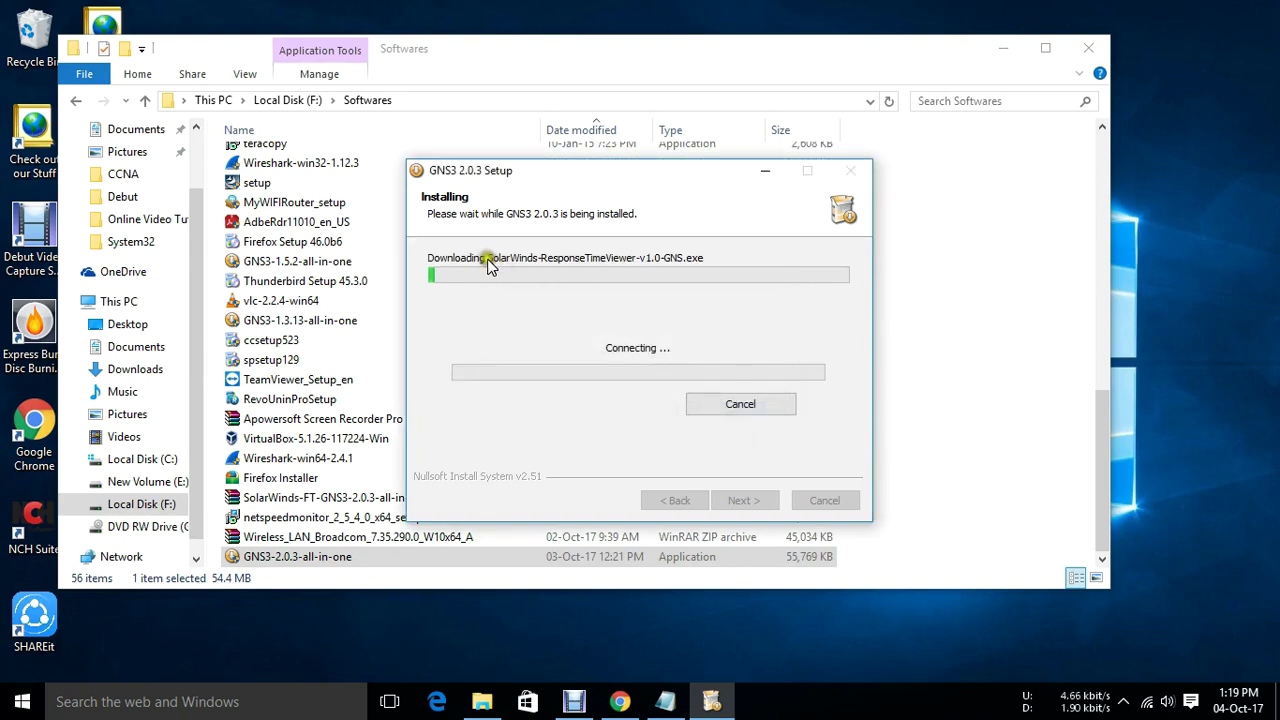
pyautogui.click(771, 409)
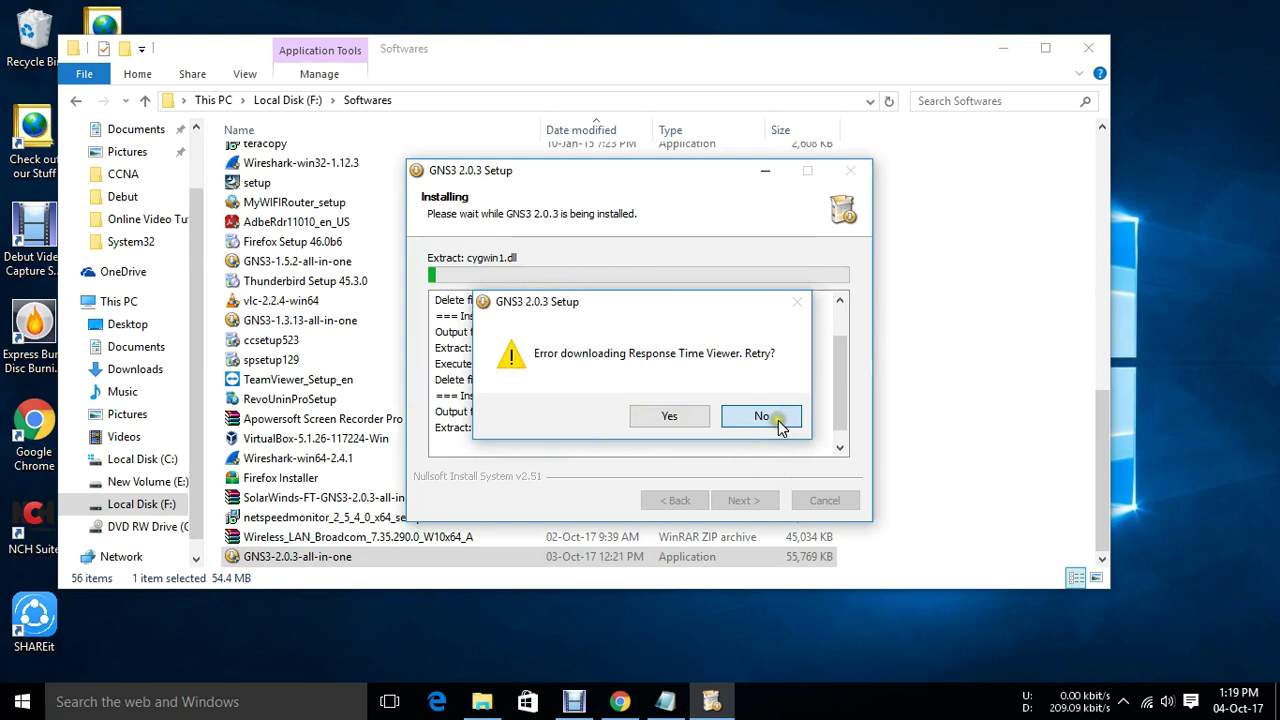
pyautogui.click(775, 418)
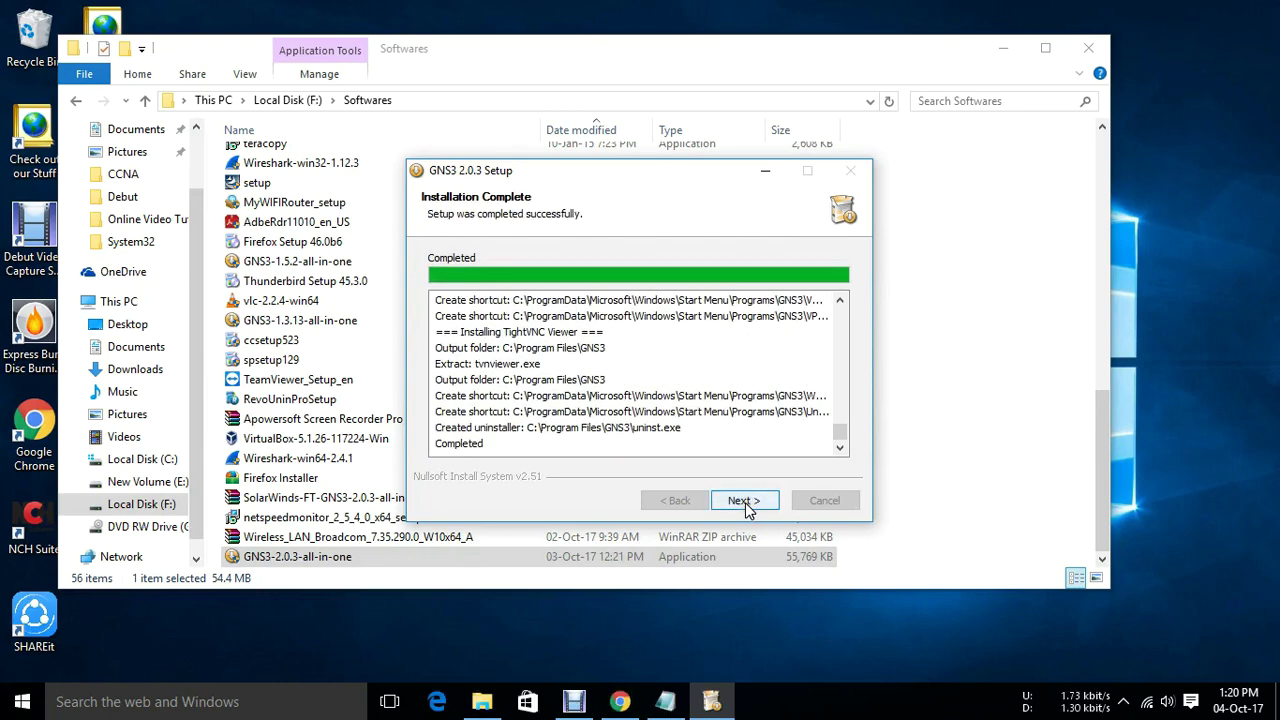
# Step: Decline the Solarwinds toolset license, finish setup with GNS3 starting, and close the browser
pyautogui.click(745, 502)
pyautogui.click(636, 375)
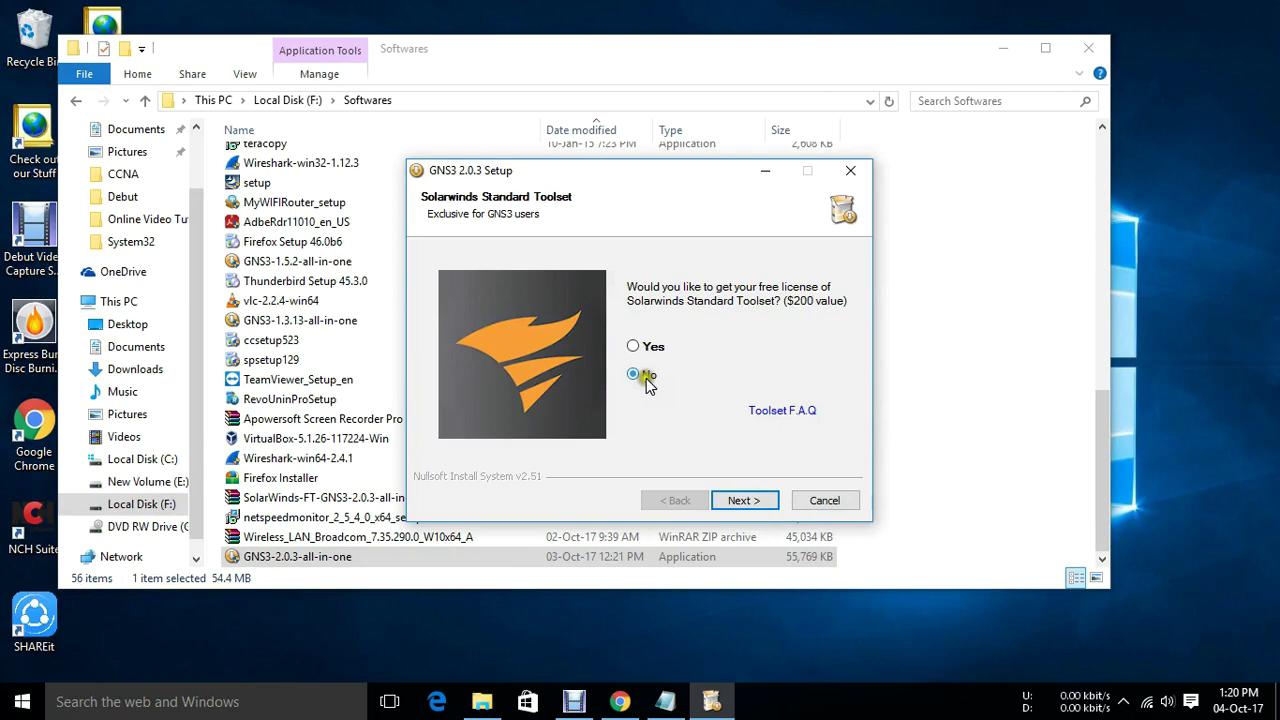
pyautogui.click(748, 502)
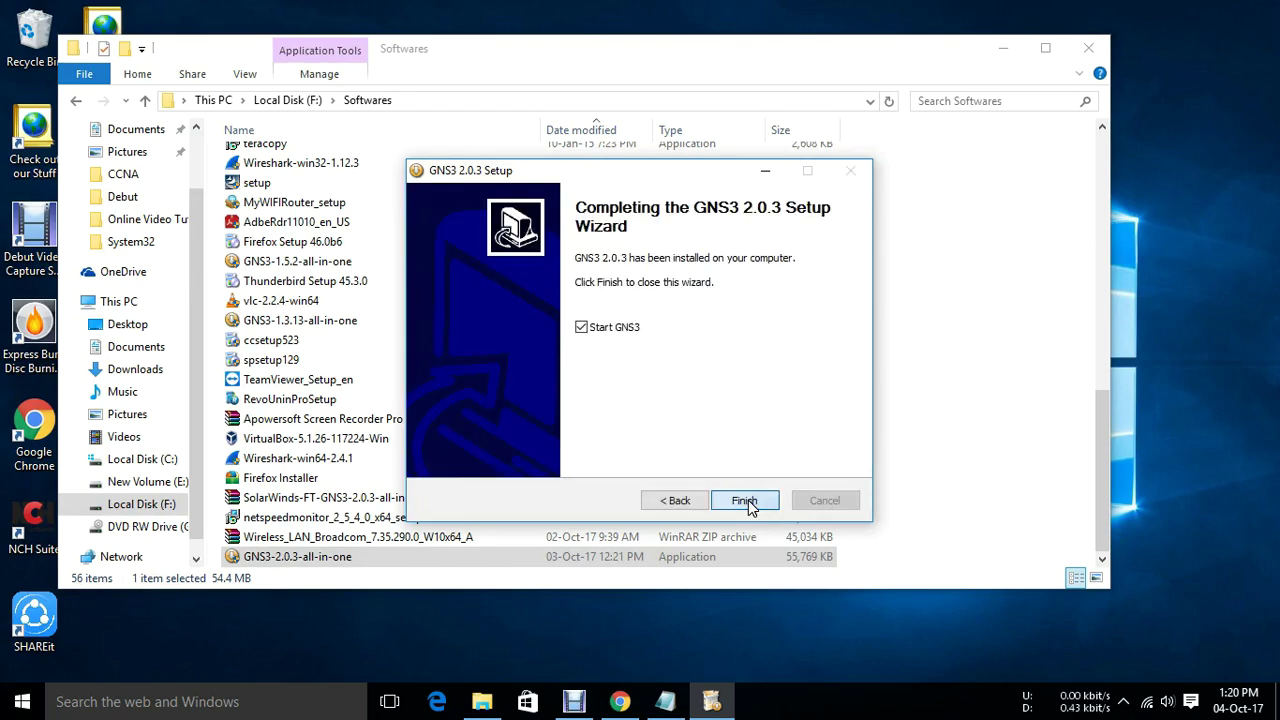
pyautogui.click(748, 502)
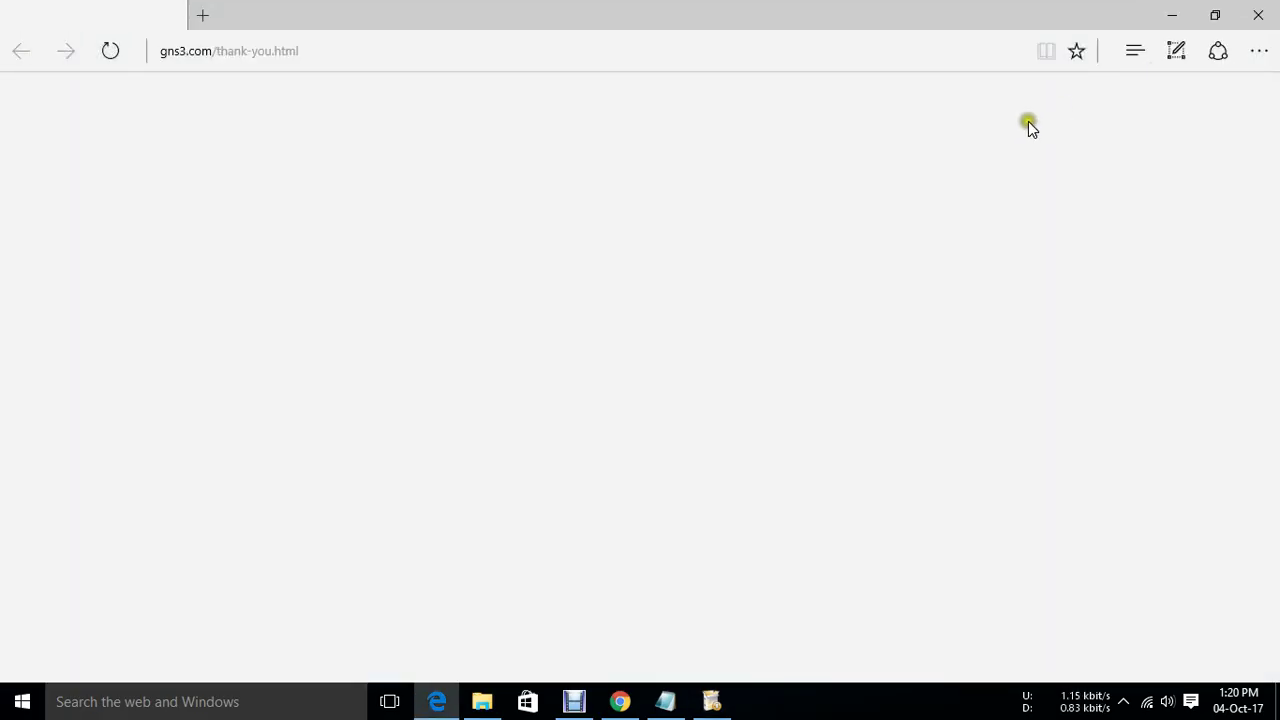
pyautogui.click(1258, 14)
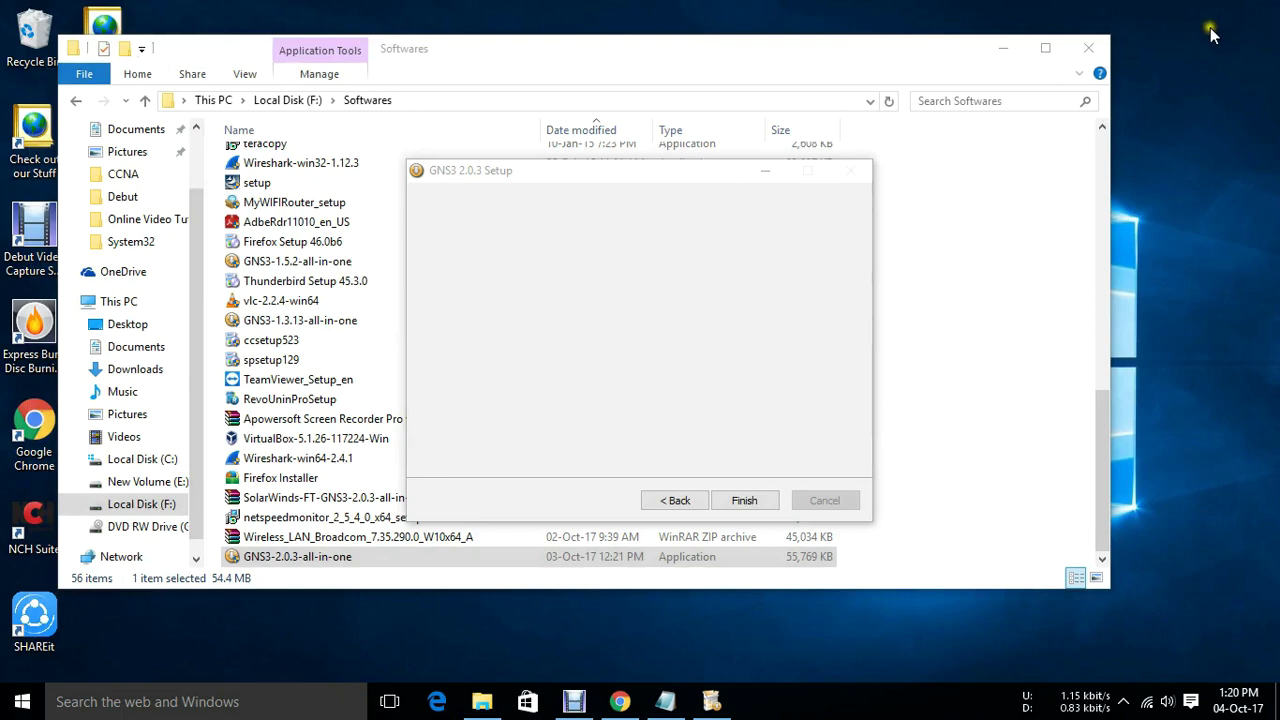
# Step: Minimize File Explorer so the GNS3 first-run Setup Wizard is in view
pyautogui.click(1015, 57)
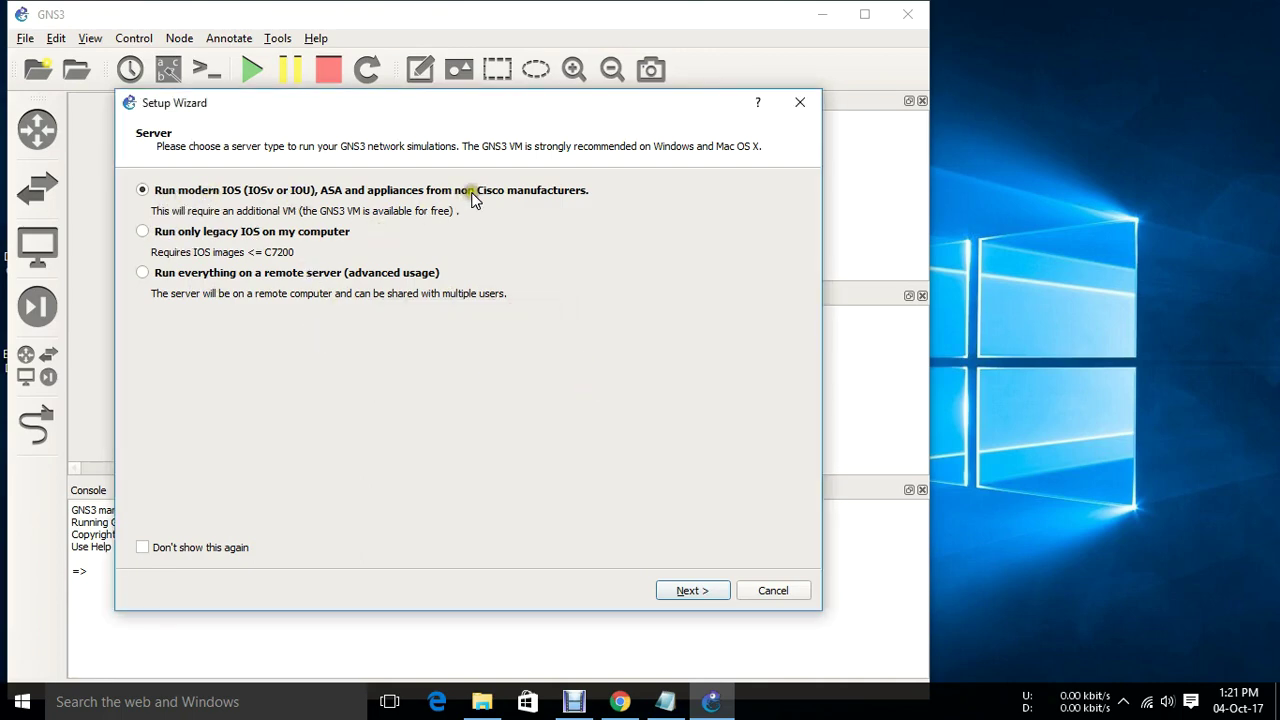
# Step: Keep the modern IOS server option and bind the local server to 127.0.0.1, port 3080
pyautogui.click(692, 591)
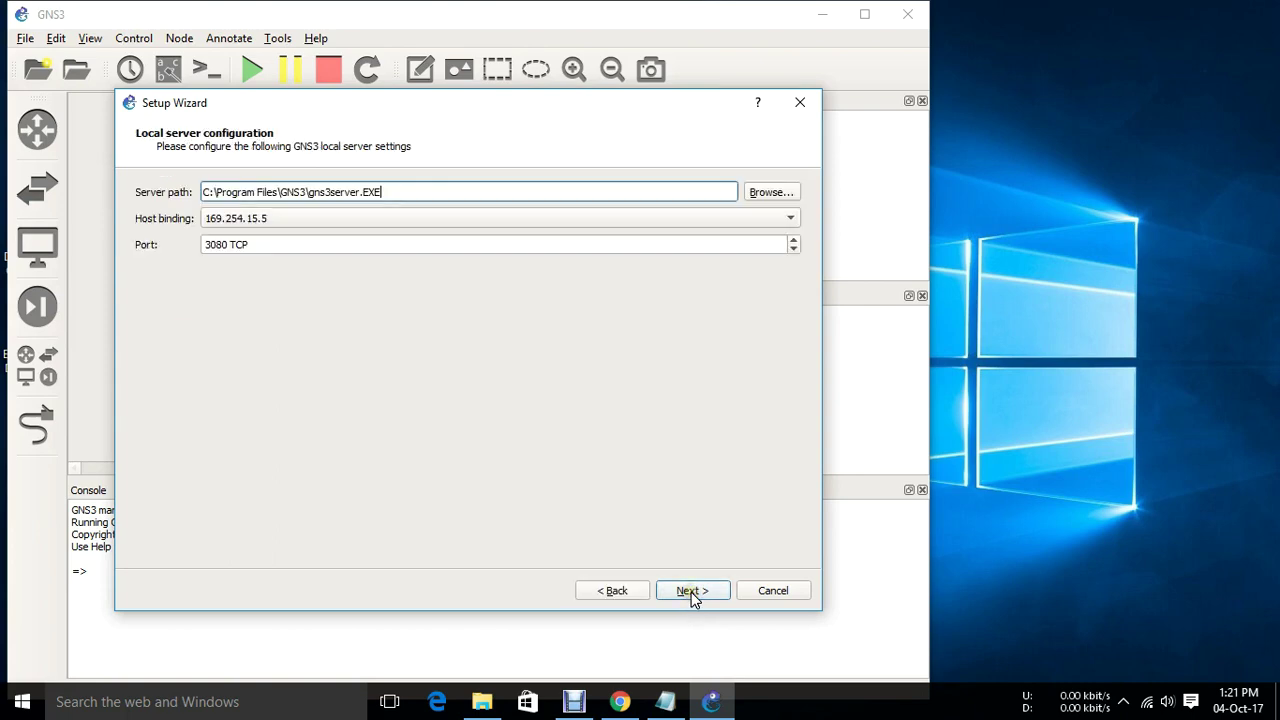
pyautogui.click(779, 228)
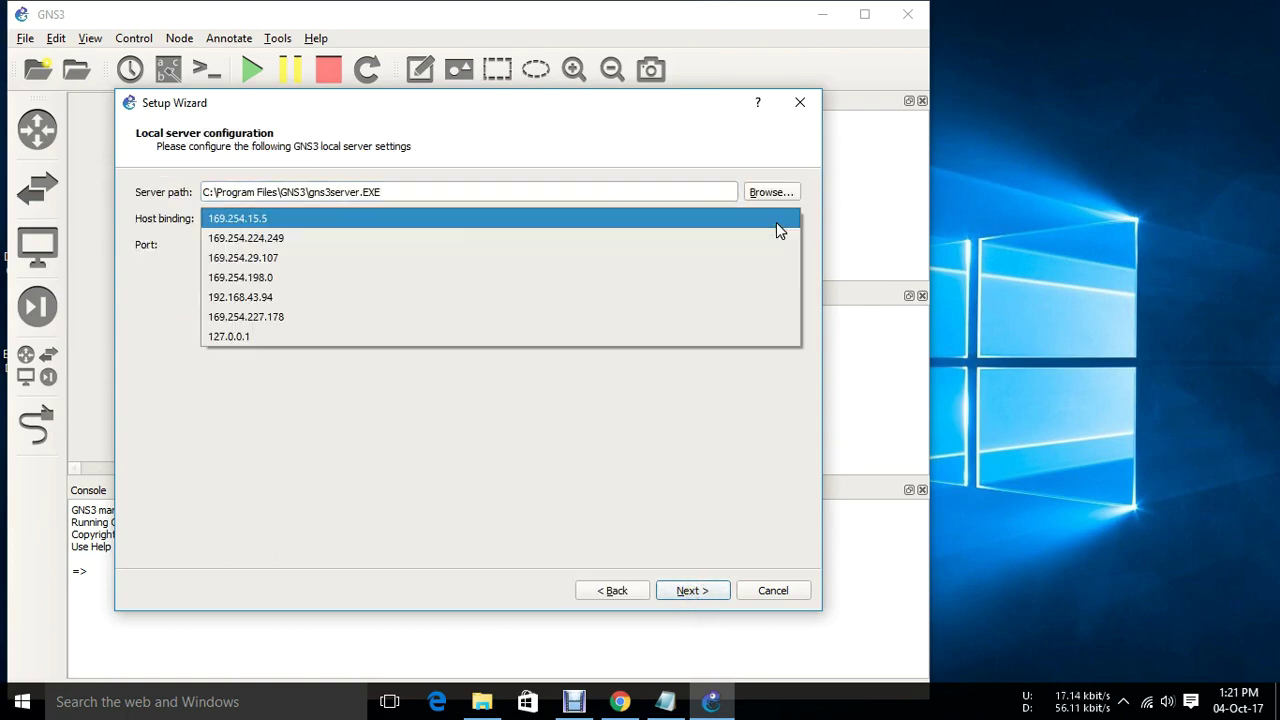
pyautogui.click(254, 338)
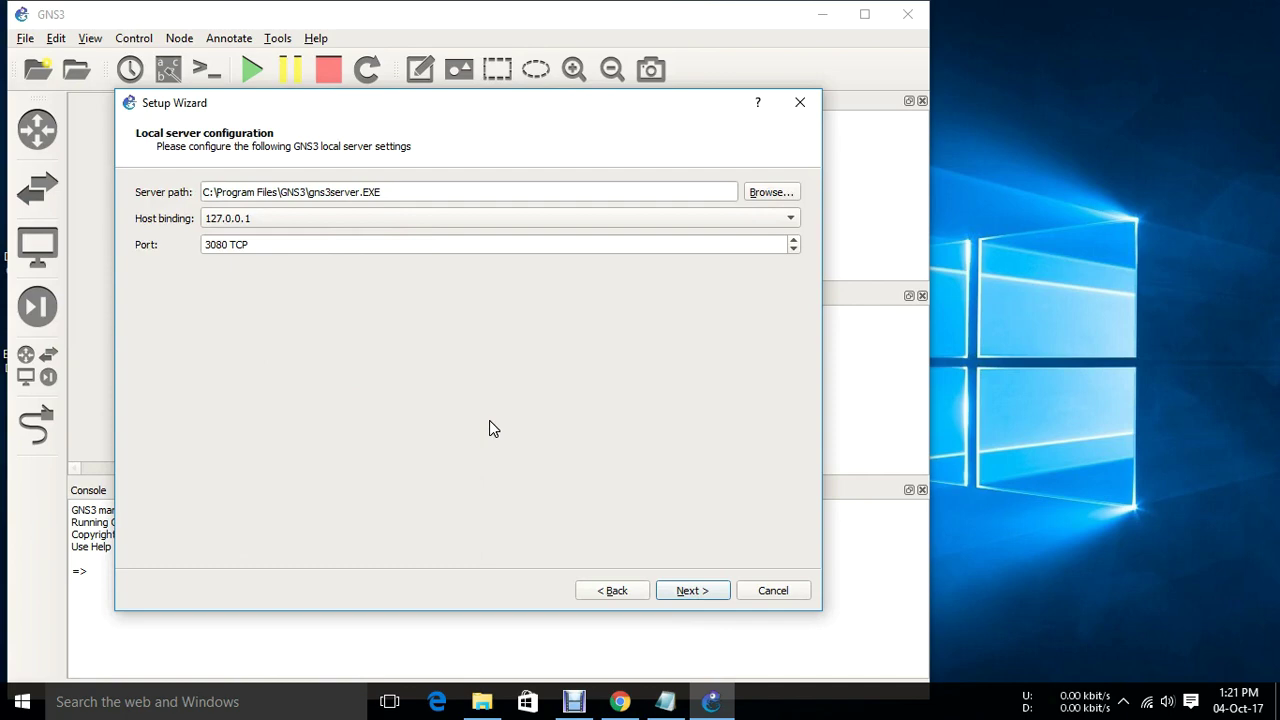
pyautogui.click(322, 216)
pyautogui.click(693, 592)
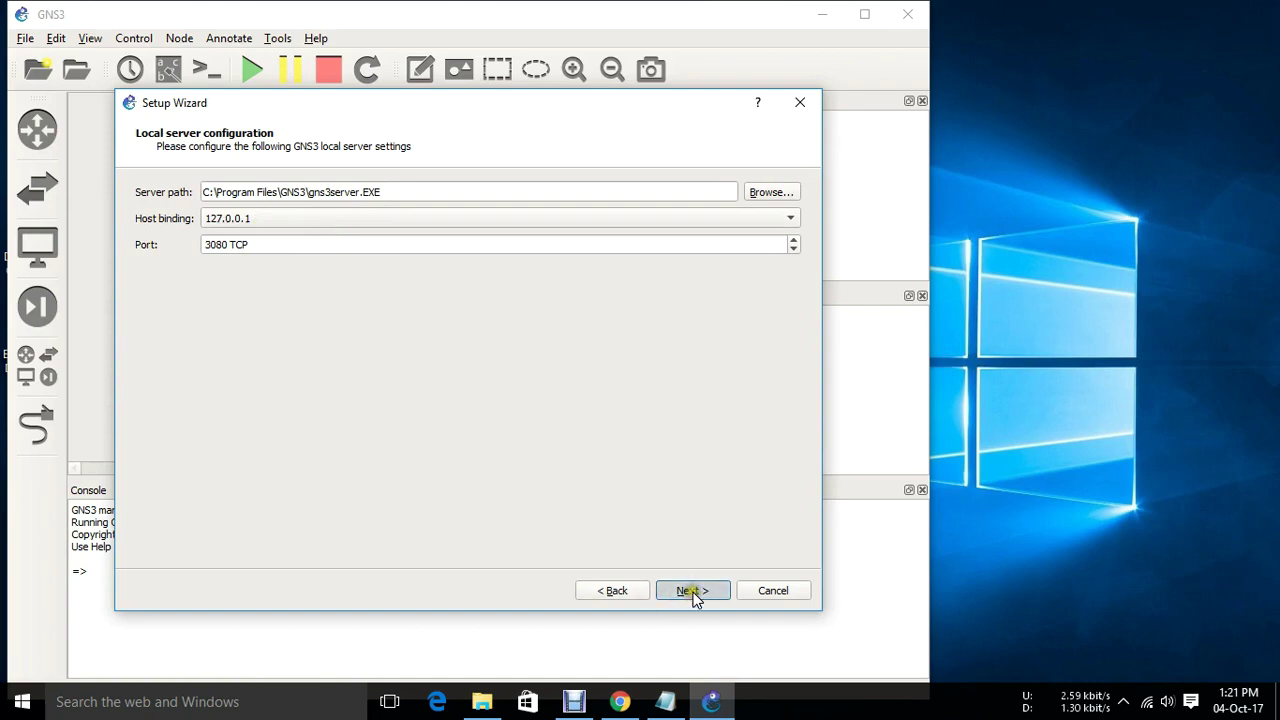
# Step: Pass the server status check, dismiss the VMware error, skip the GNS3 VM, and maximize GNS3
pyautogui.click(432, 414)
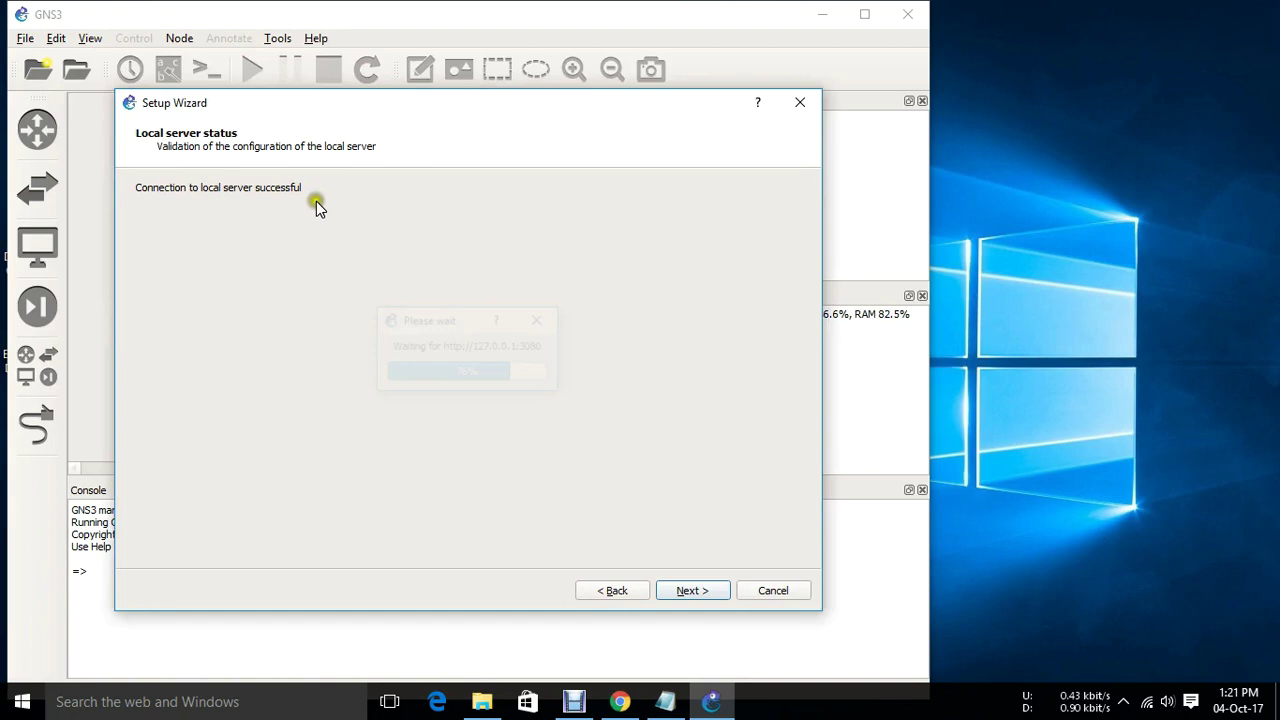
pyautogui.click(692, 591)
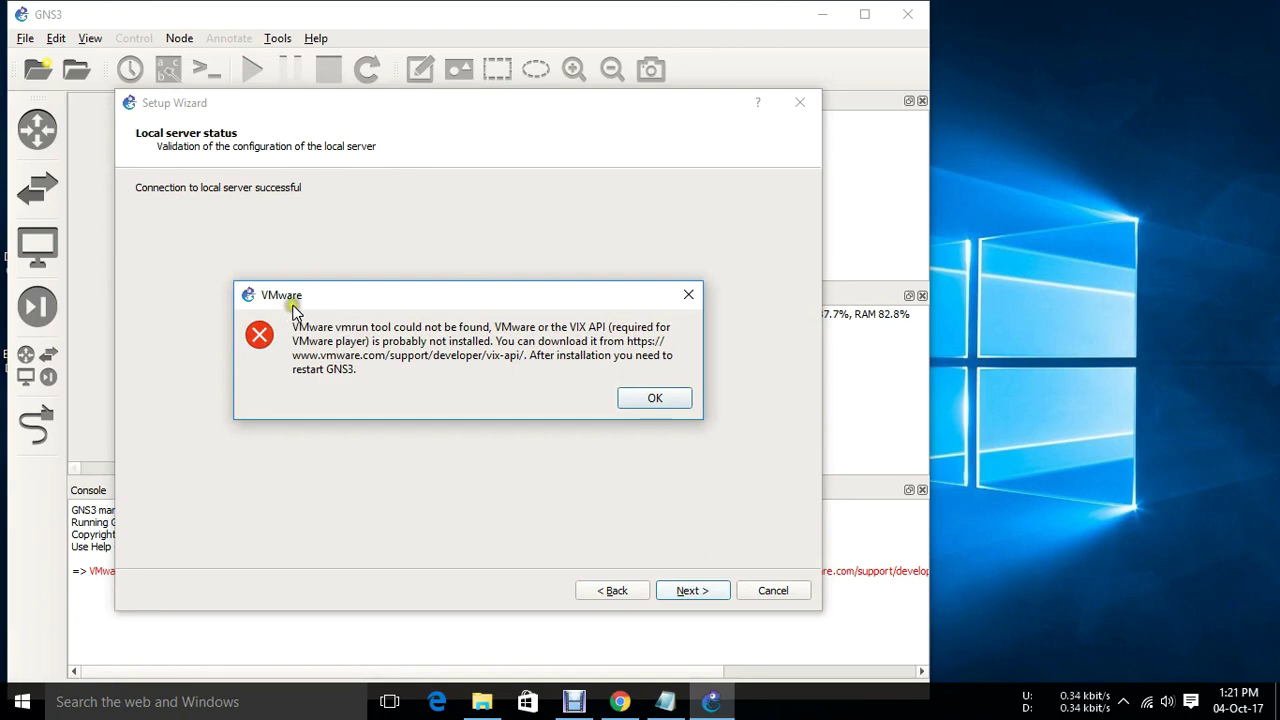
pyautogui.click(677, 400)
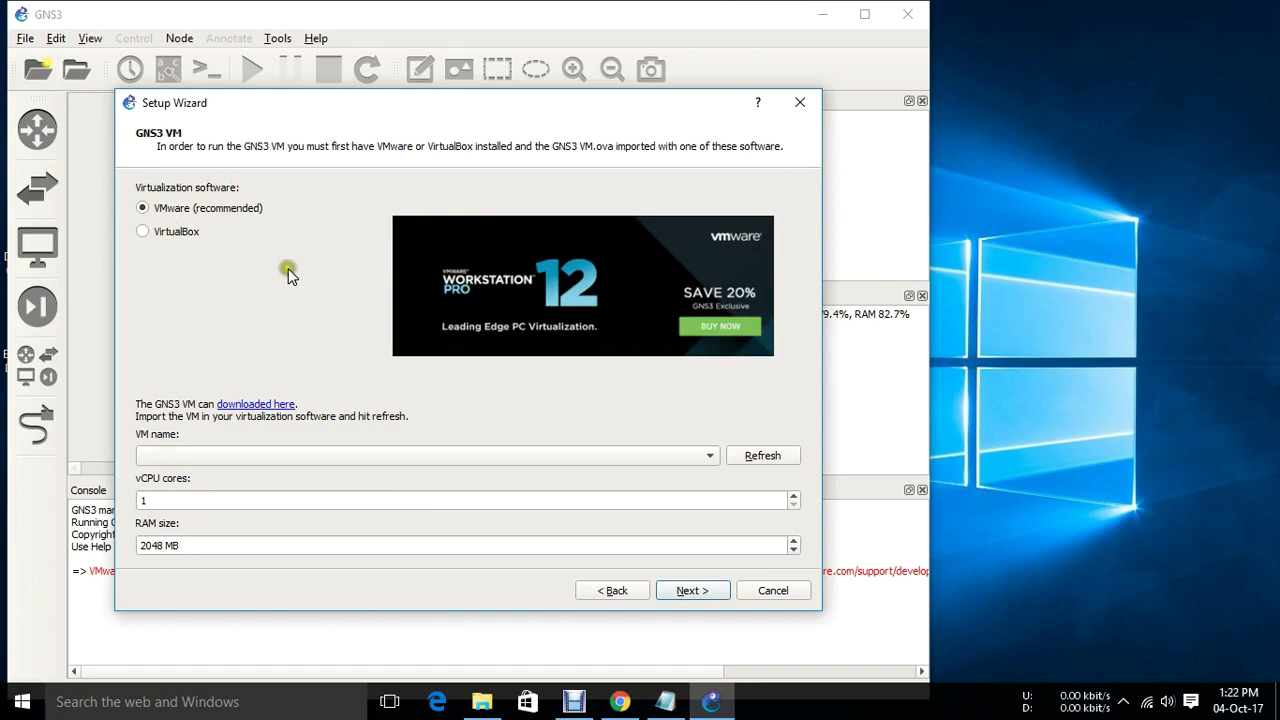
pyautogui.click(770, 591)
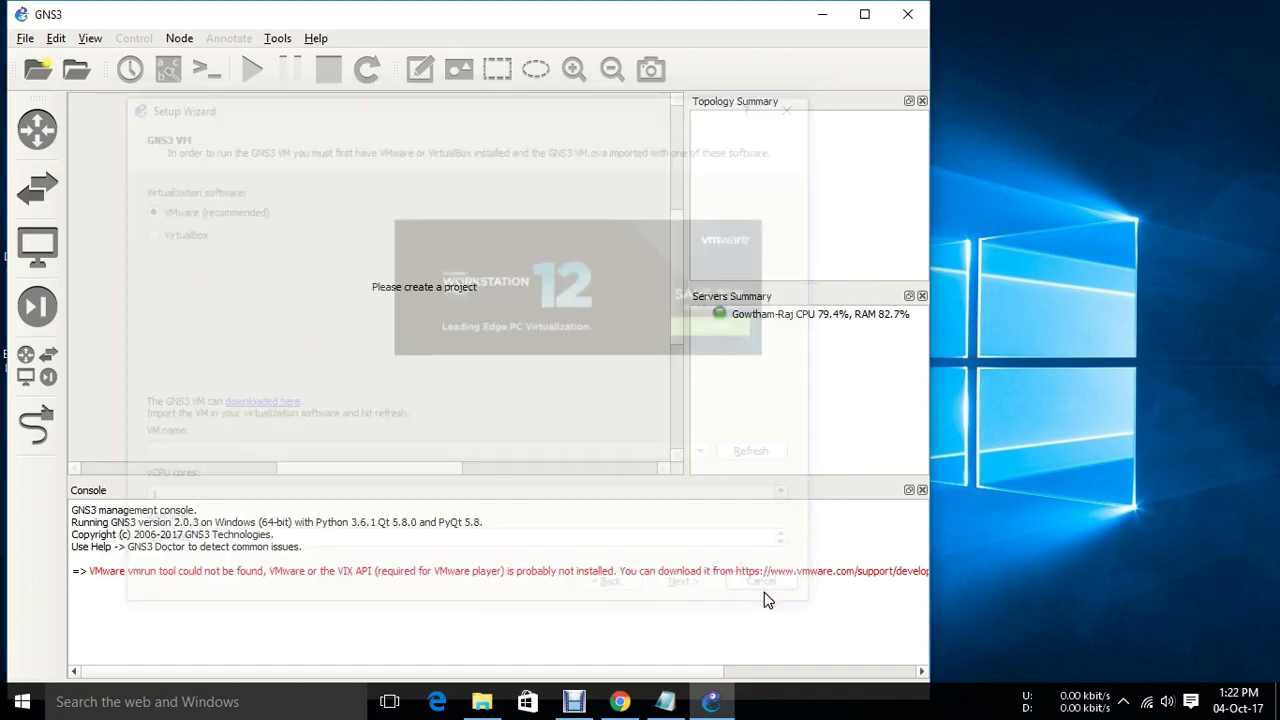
pyautogui.click(862, 16)
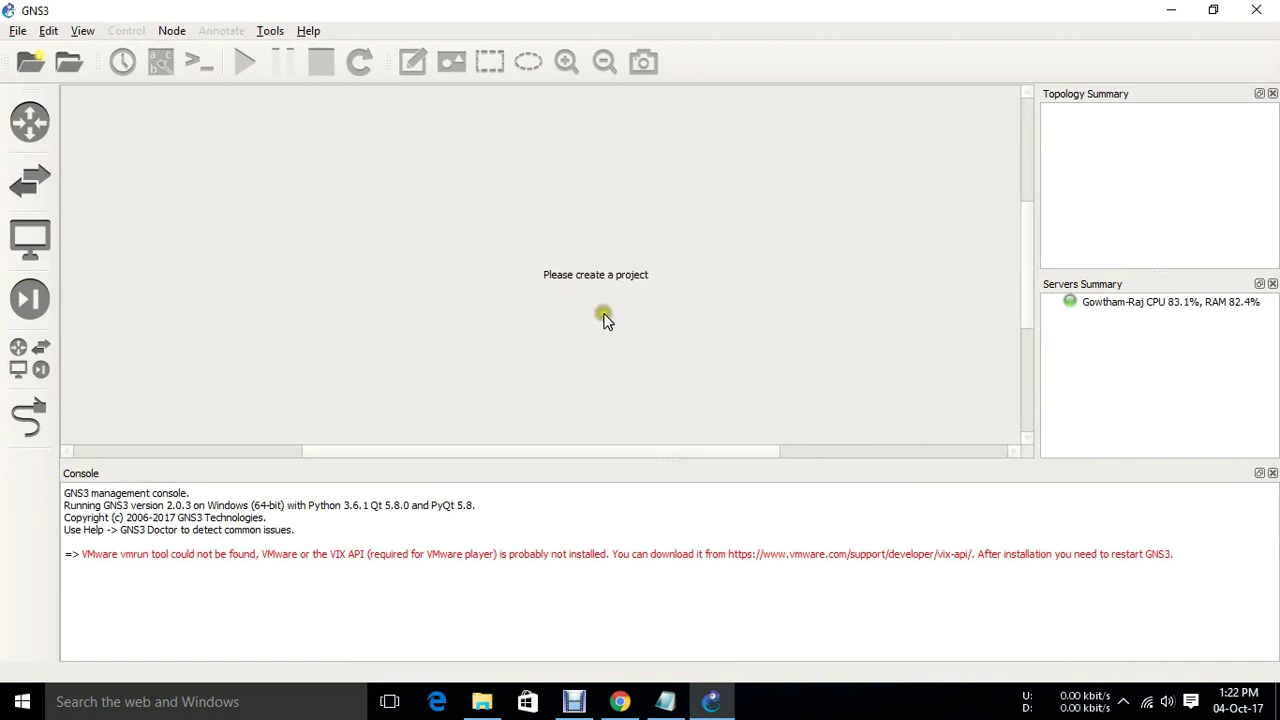
# Step: Show the empty routers list, dismiss the no-routers warning, and browse the View menu
pyautogui.click(28, 122)
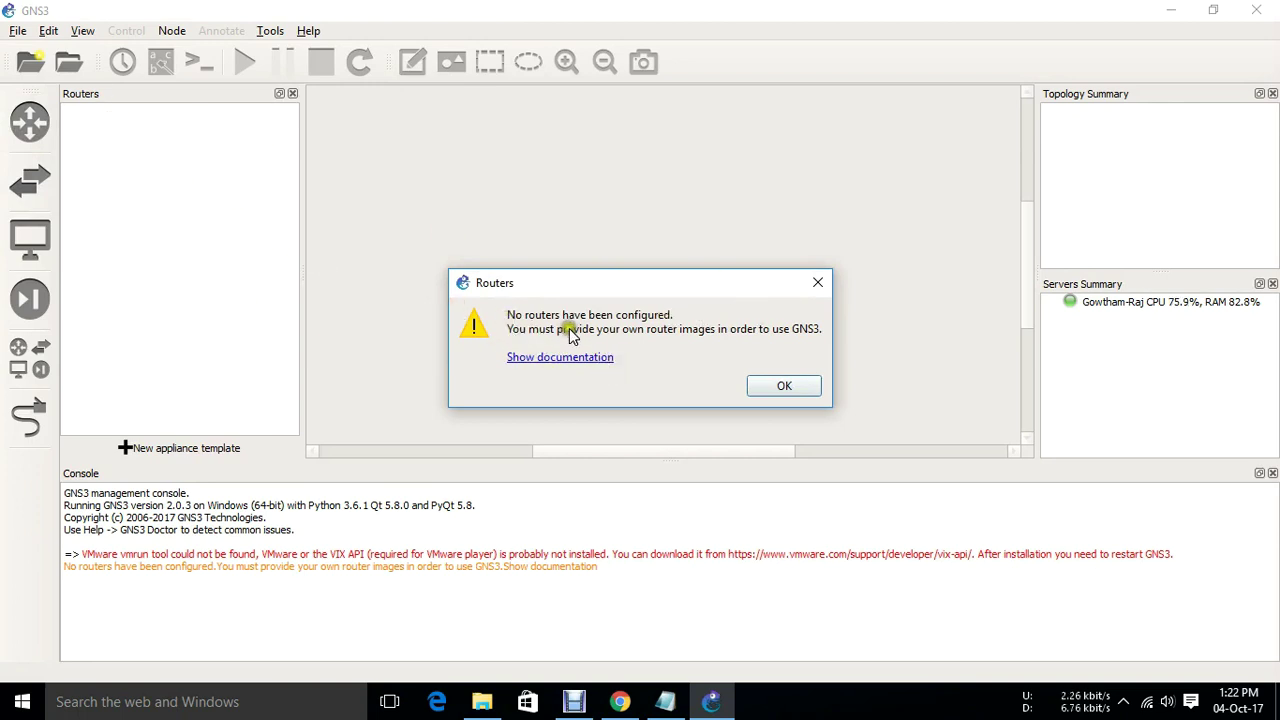
pyautogui.click(776, 388)
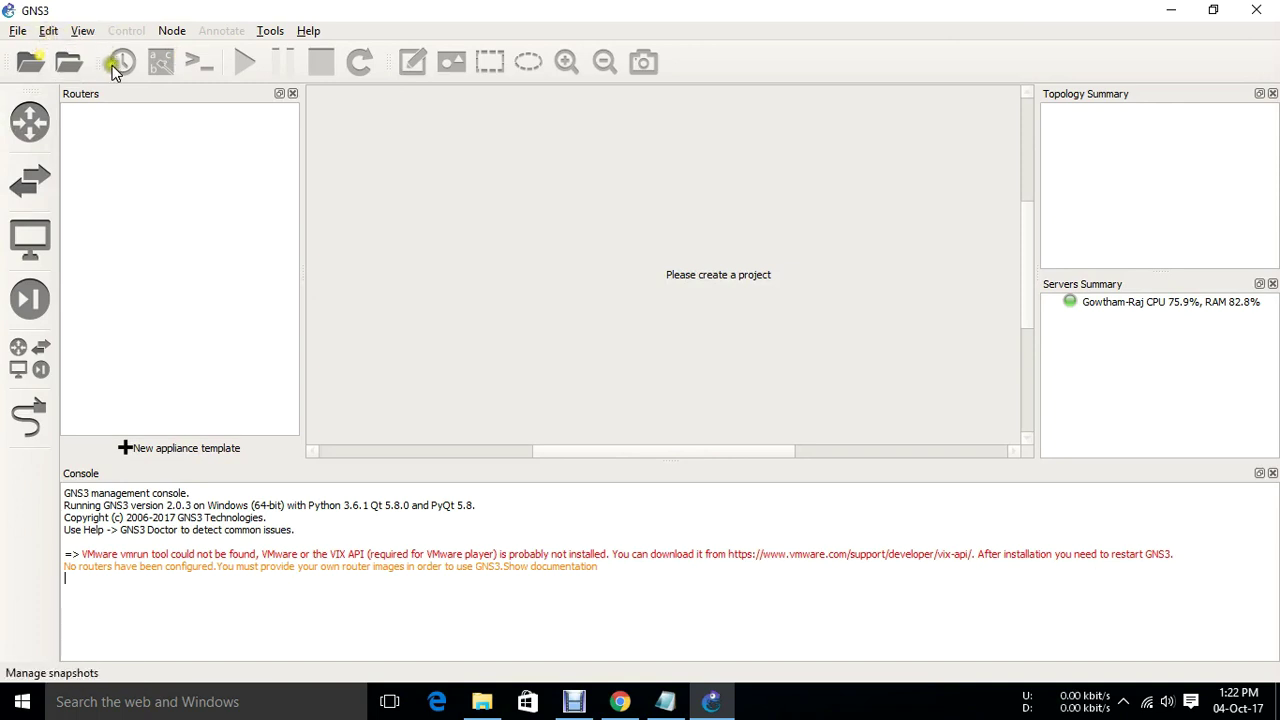
pyautogui.click(83, 38)
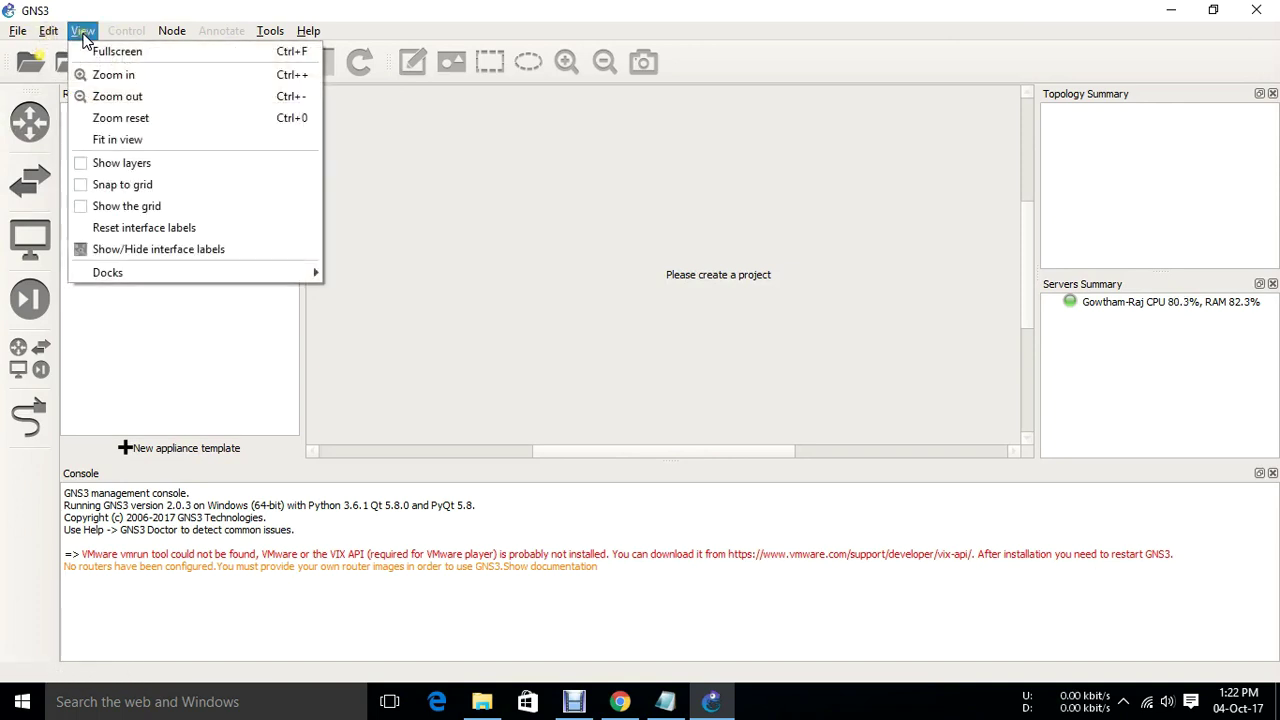
# Step: In Preferences, start a new IOS router template from the c3745-advipservicesk9-mz.124-25d image
pyautogui.moveTo(53, 36)
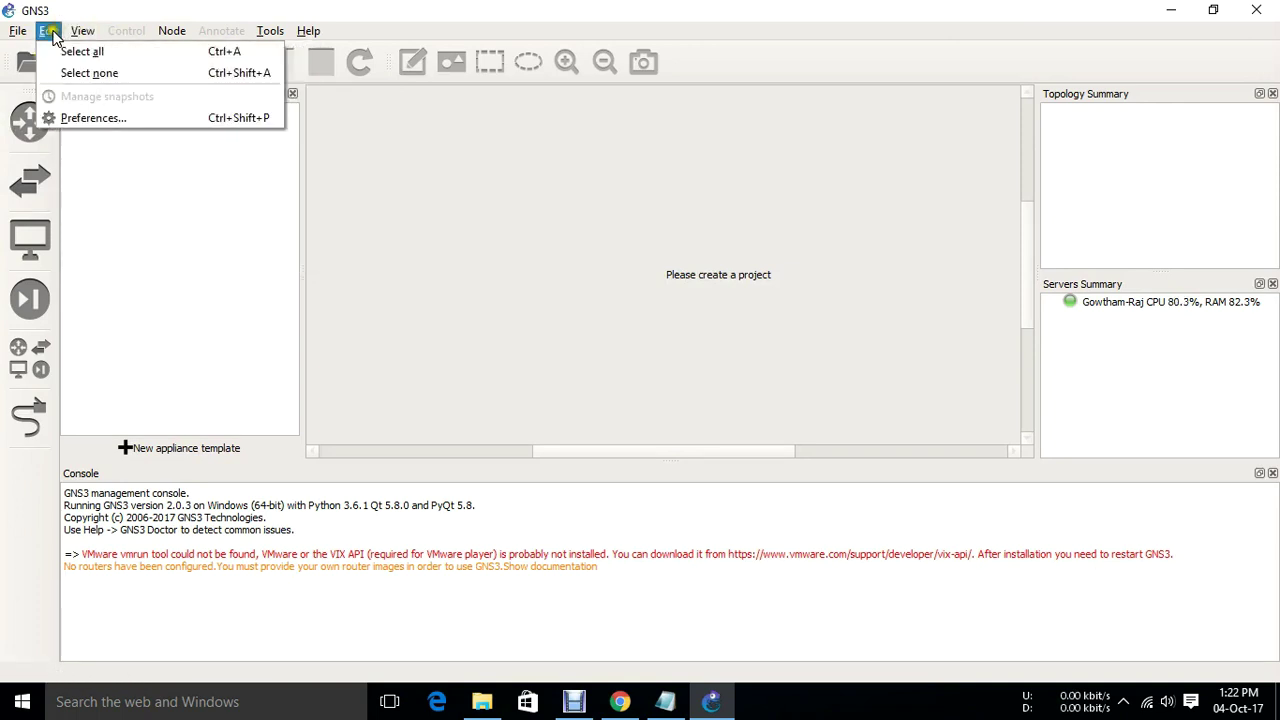
pyautogui.click(72, 119)
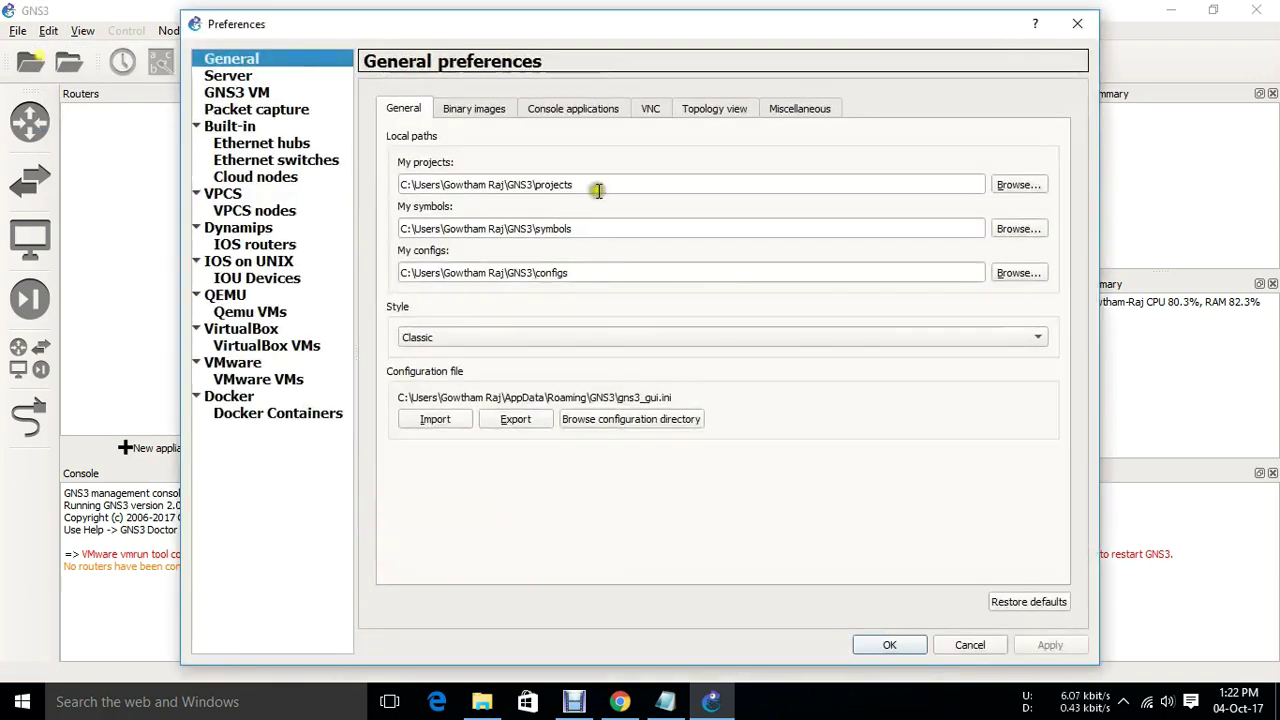
pyautogui.click(784, 387)
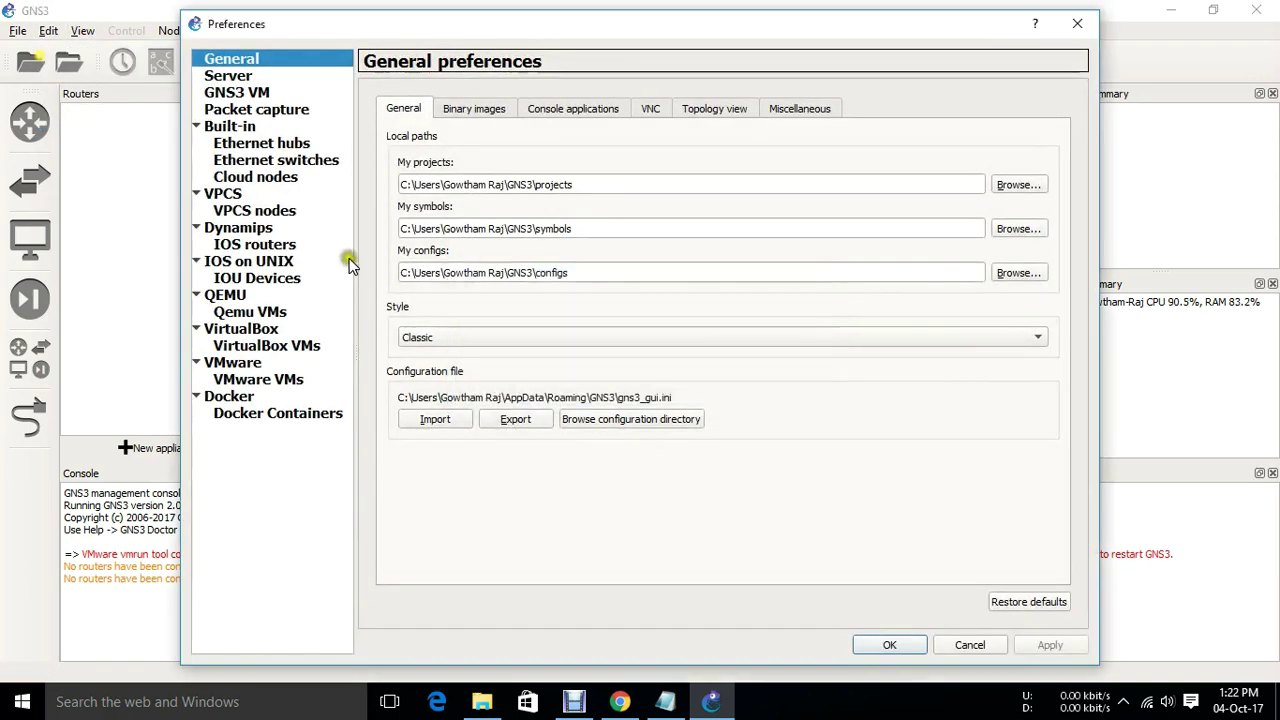
pyautogui.click(276, 246)
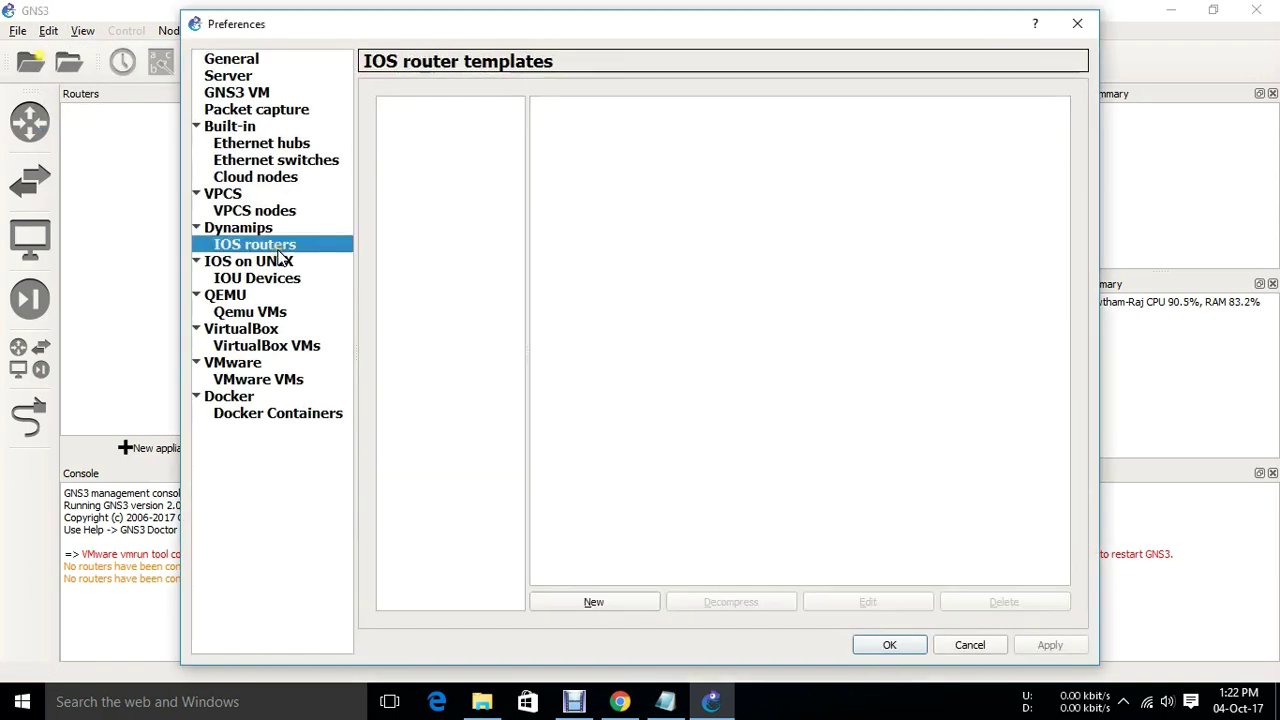
pyautogui.click(618, 607)
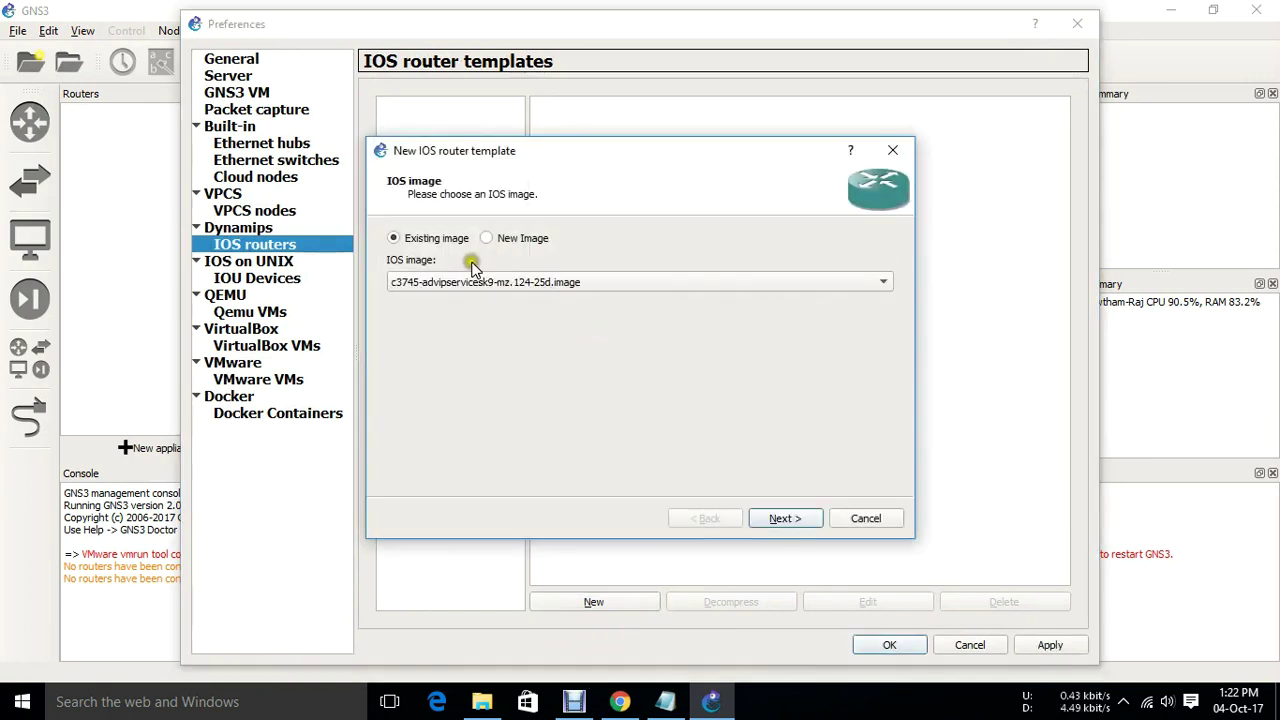
pyautogui.click(494, 243)
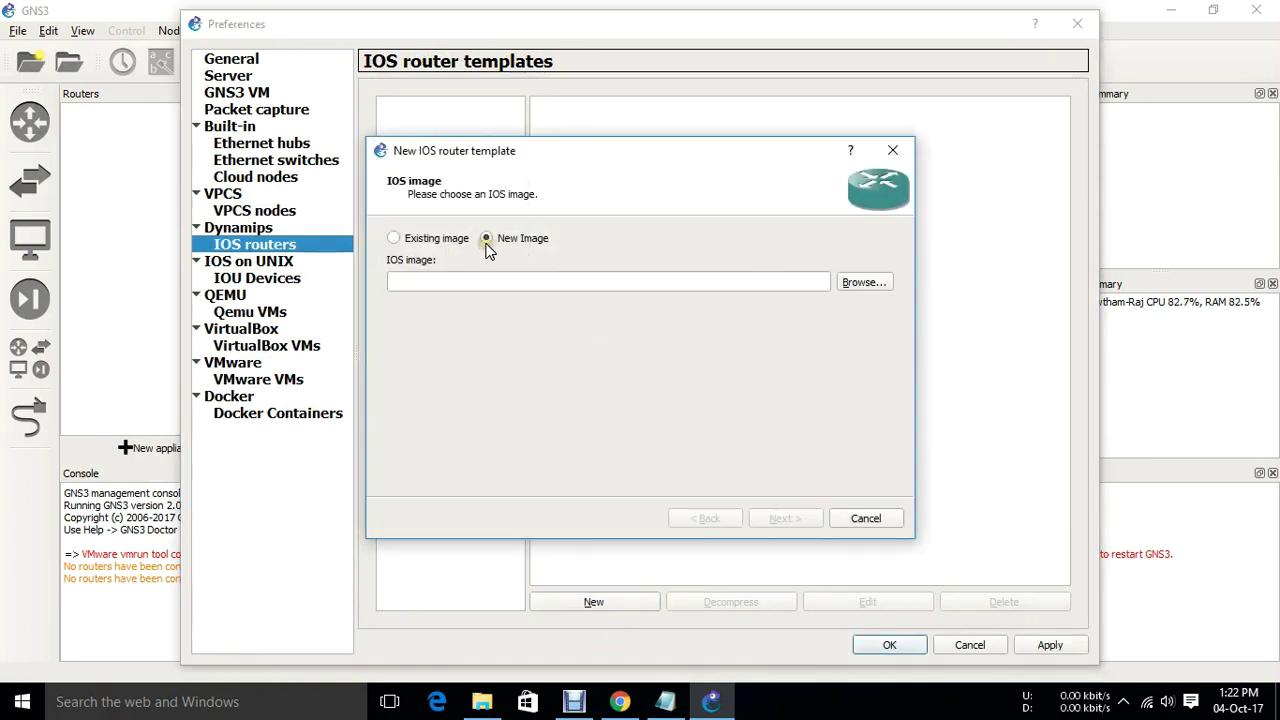
pyautogui.click(863, 282)
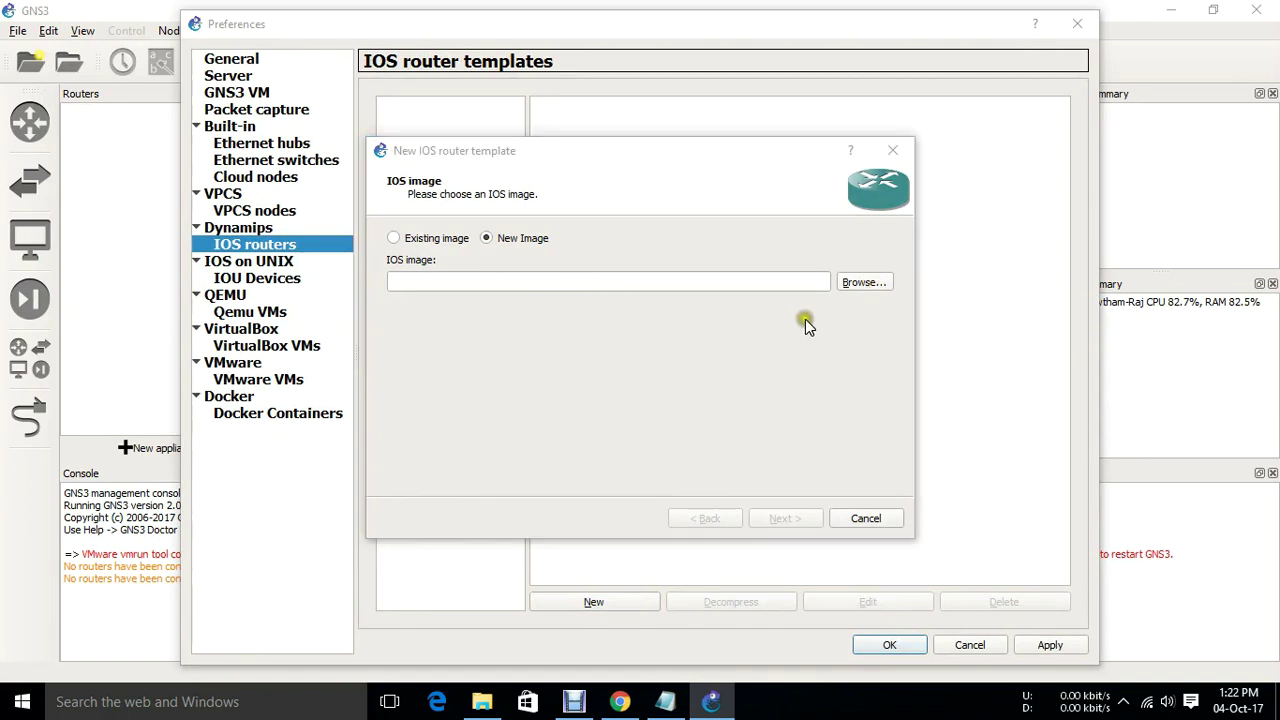
pyautogui.click(612, 295)
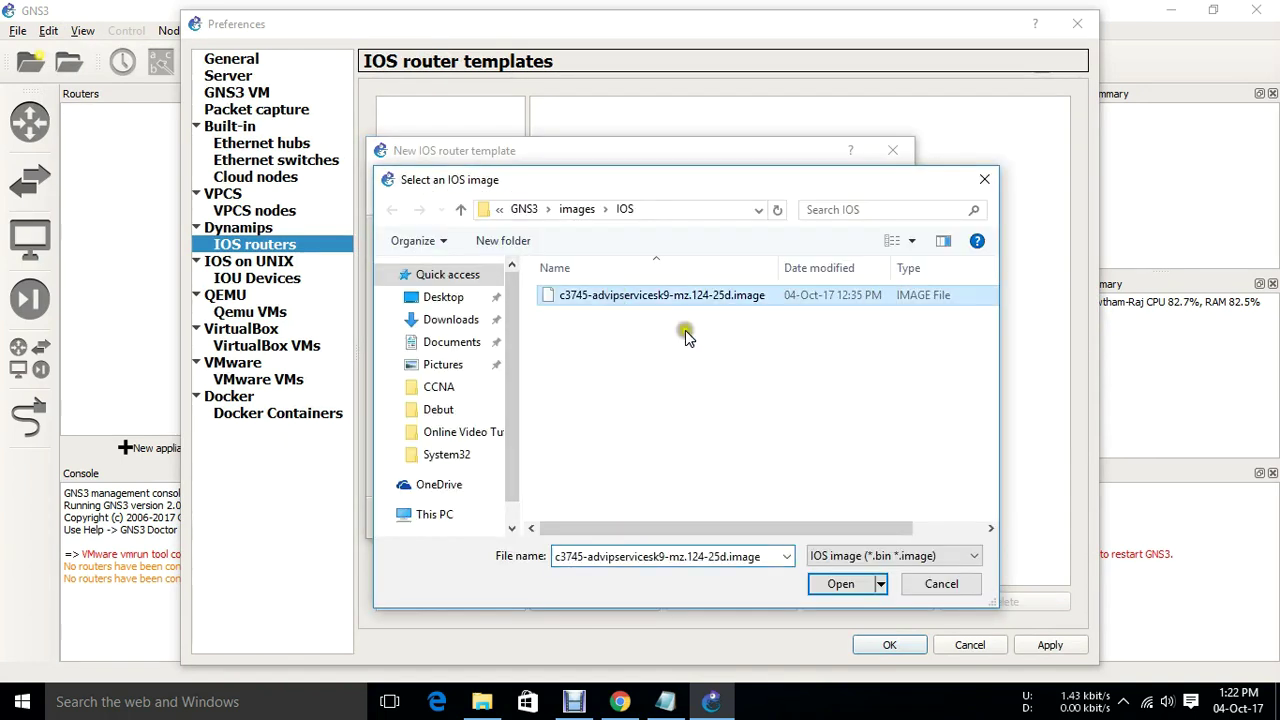
pyautogui.click(845, 584)
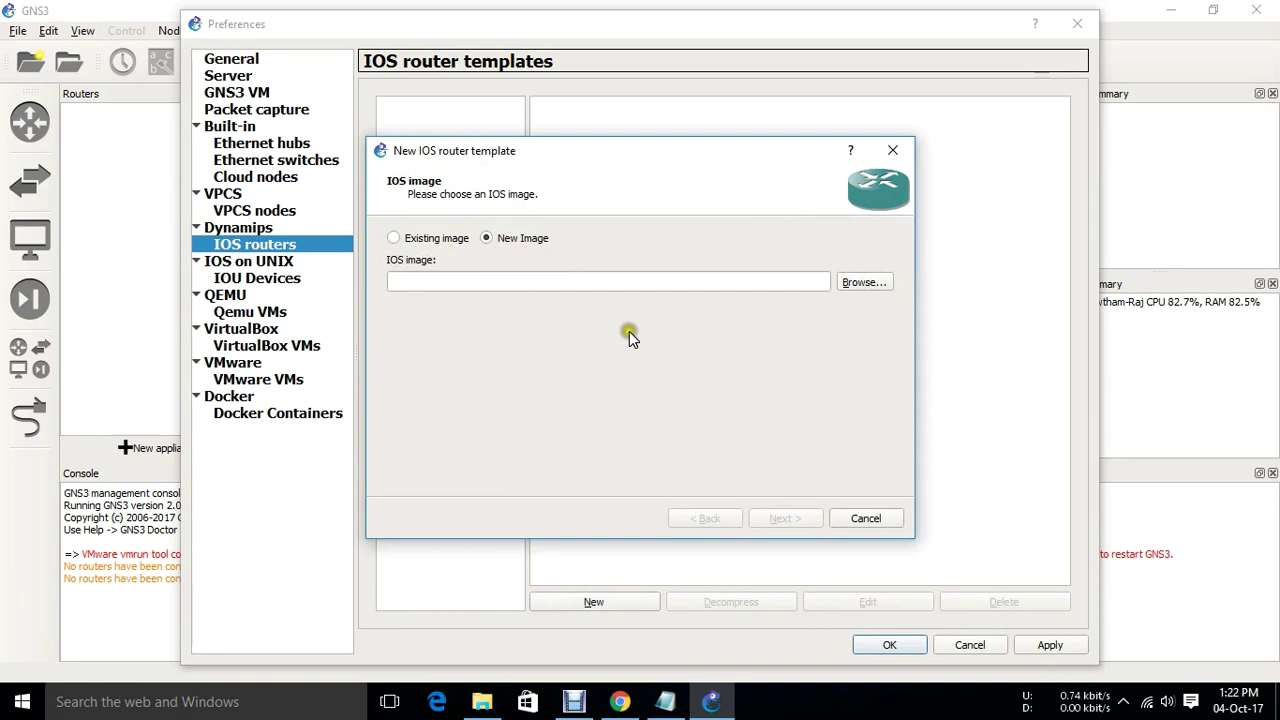
# Step: Accept the c3745 defaults with GT96100-FE in slot 0, finish the template, and apply
pyautogui.click(786, 519)
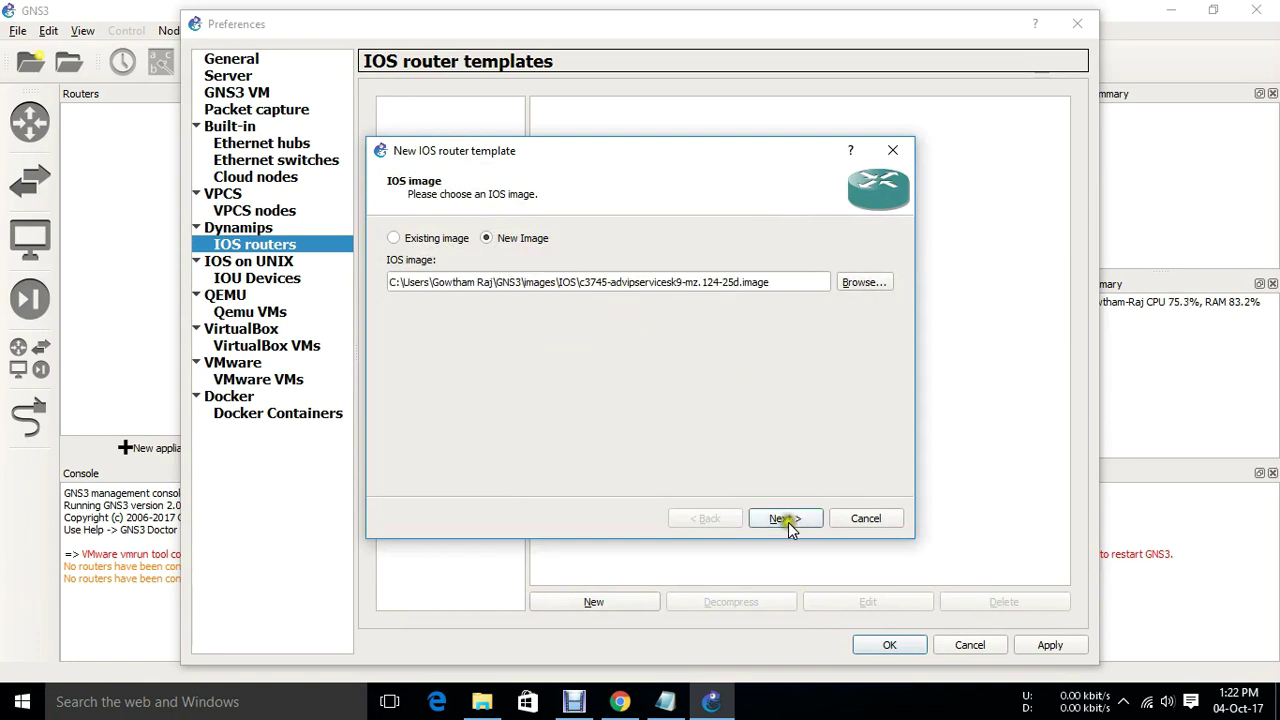
pyautogui.click(788, 520)
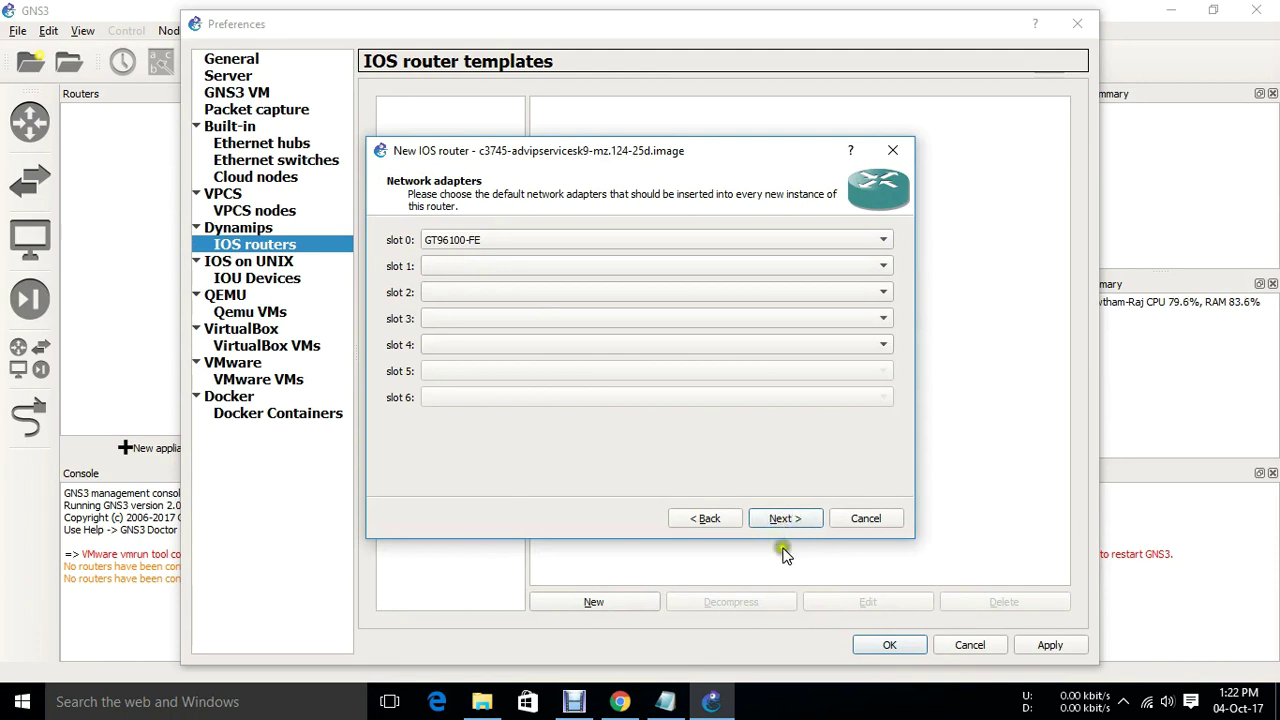
pyautogui.click(784, 522)
pyautogui.click(784, 520)
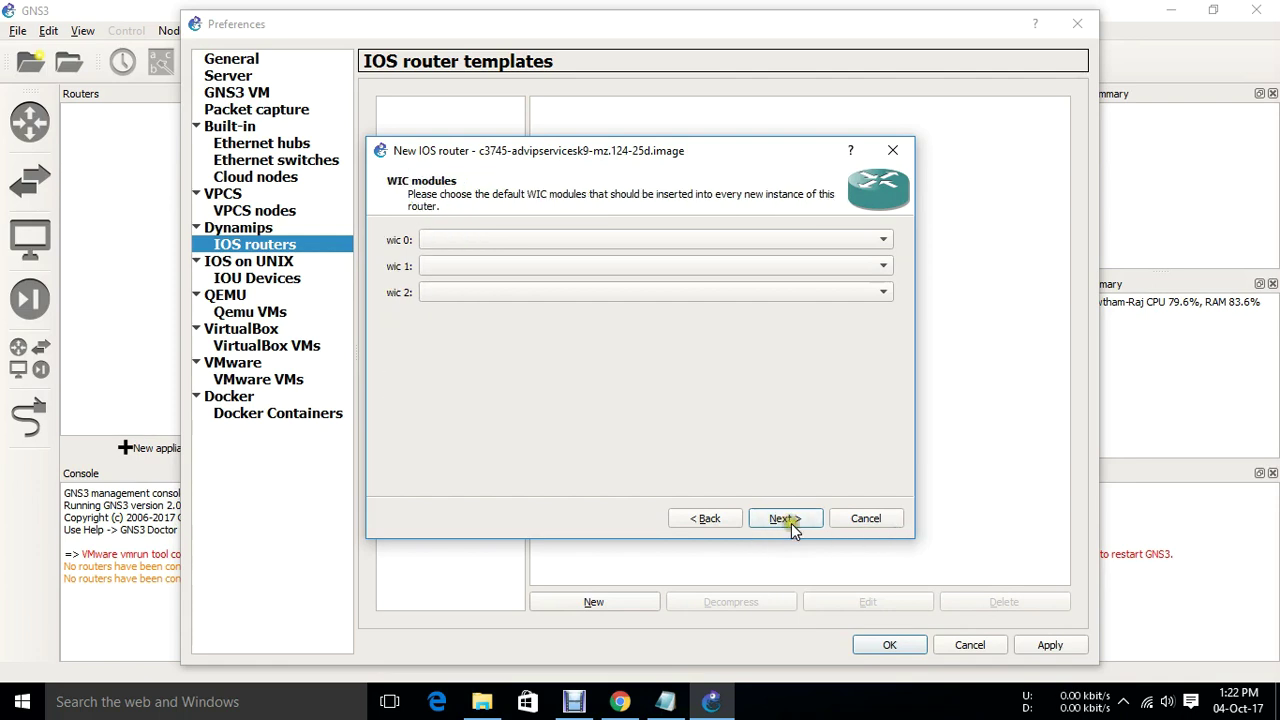
pyautogui.click(790, 522)
pyautogui.click(780, 518)
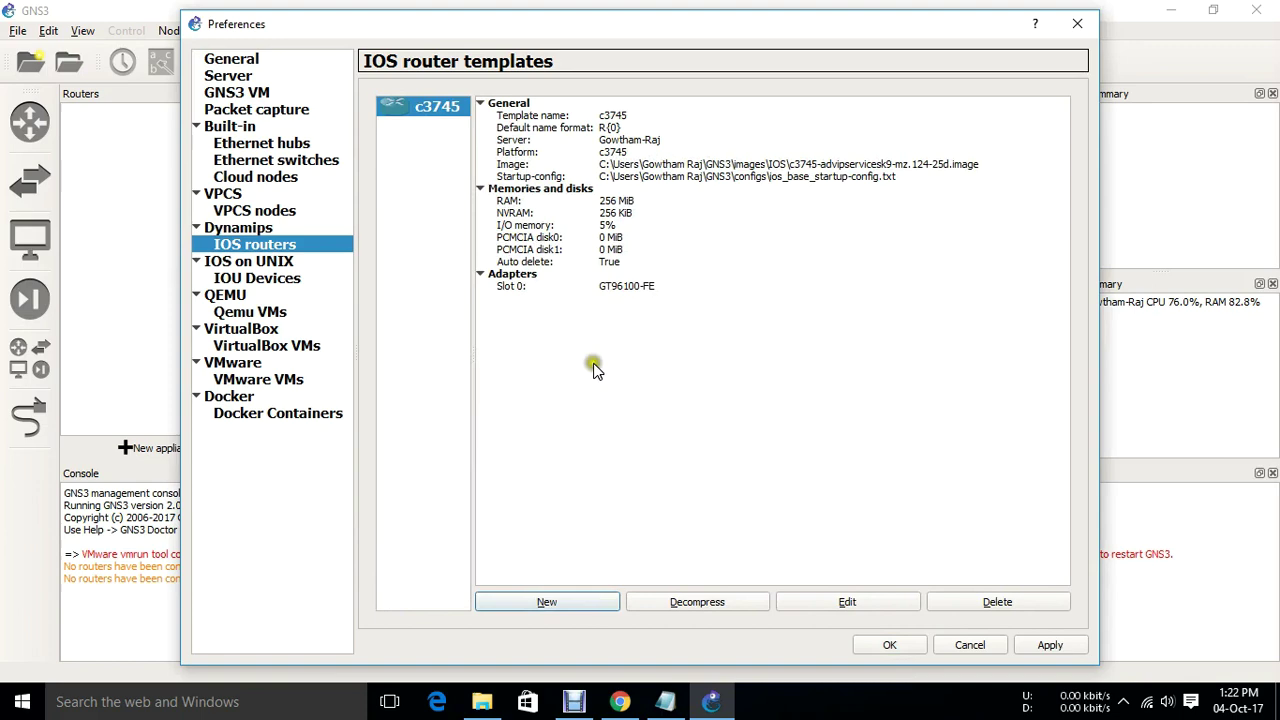
pyautogui.click(1045, 645)
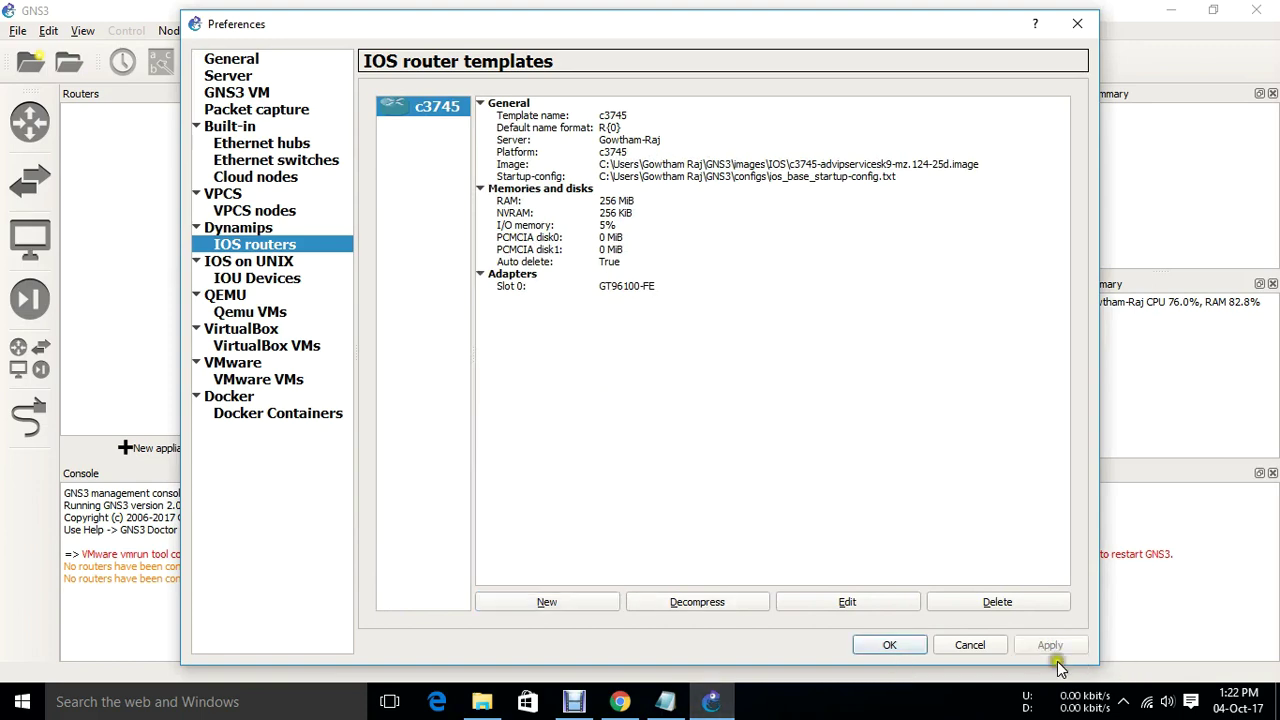
# Step: Close Preferences and create a new blank project named Example
pyautogui.click(890, 646)
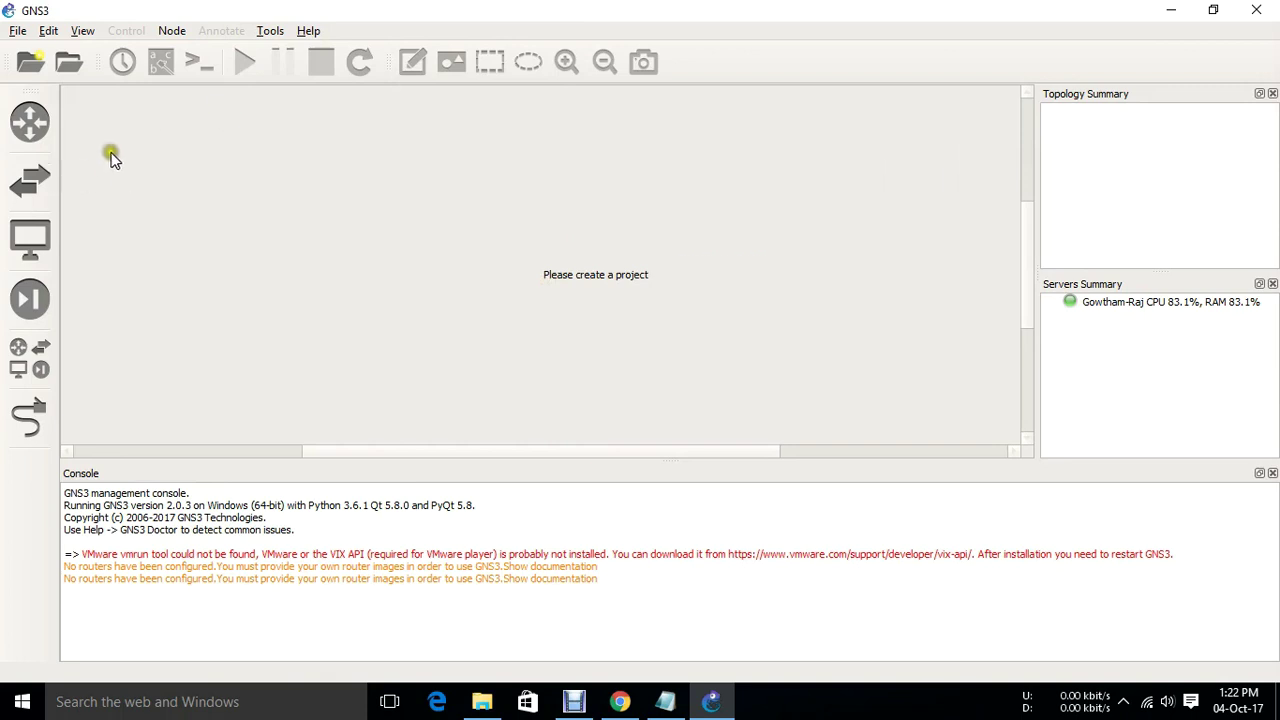
pyautogui.click(17, 30)
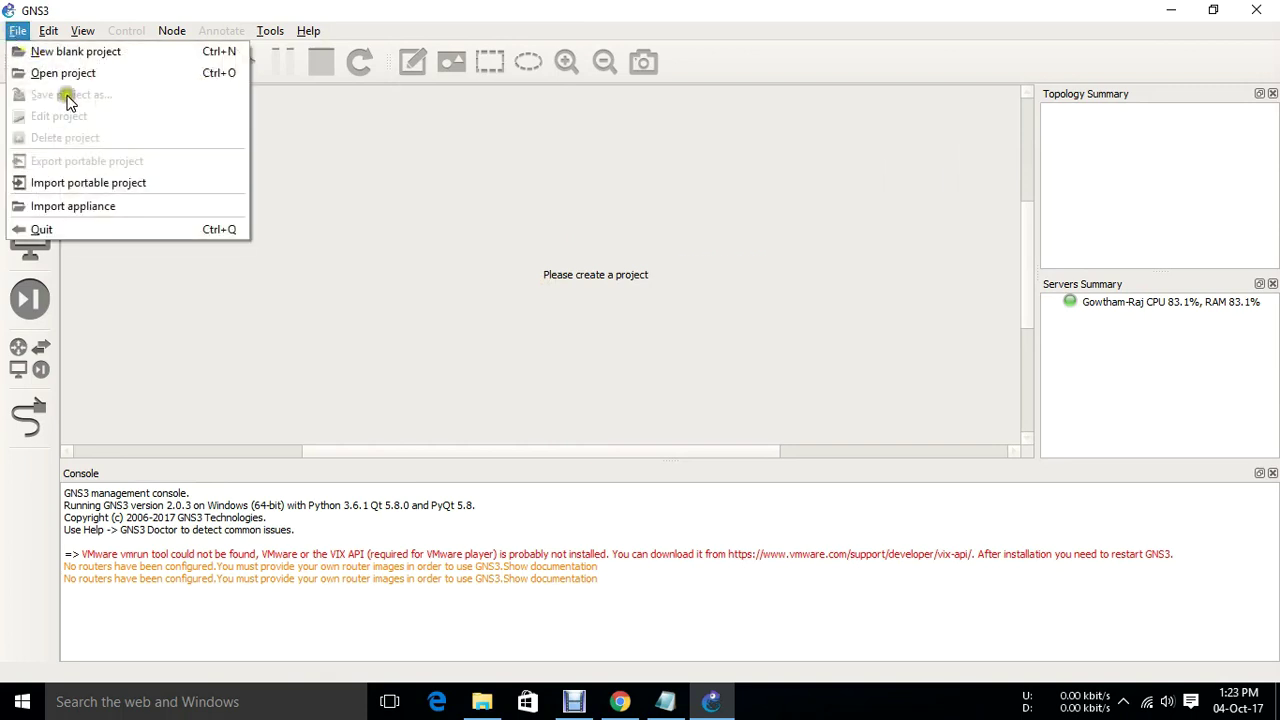
pyautogui.click(76, 51)
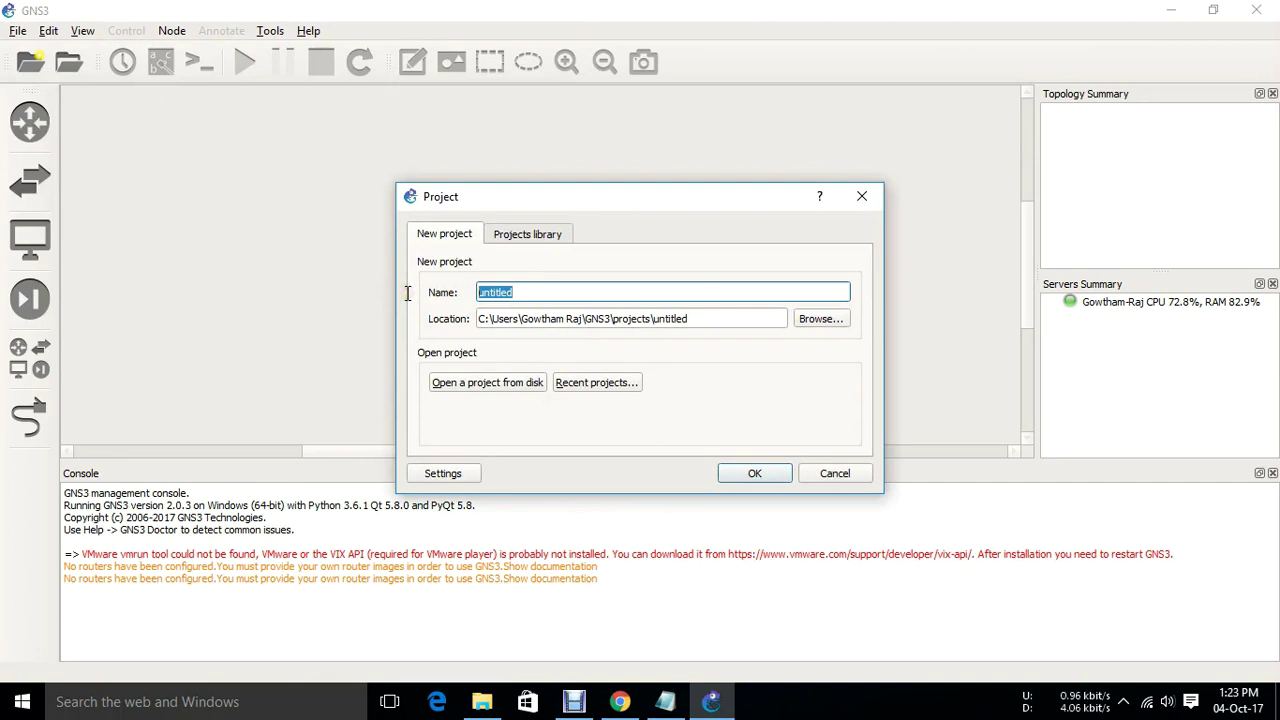
pyautogui.write('Example')
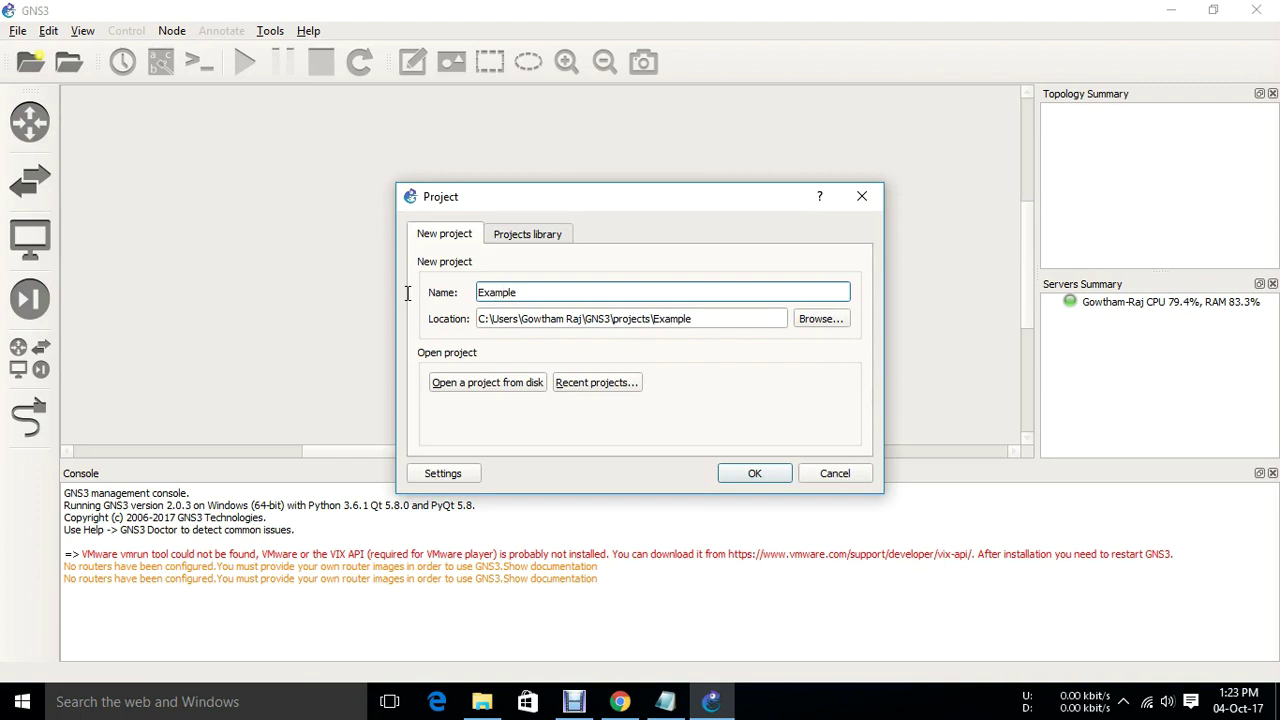
pyautogui.click(755, 473)
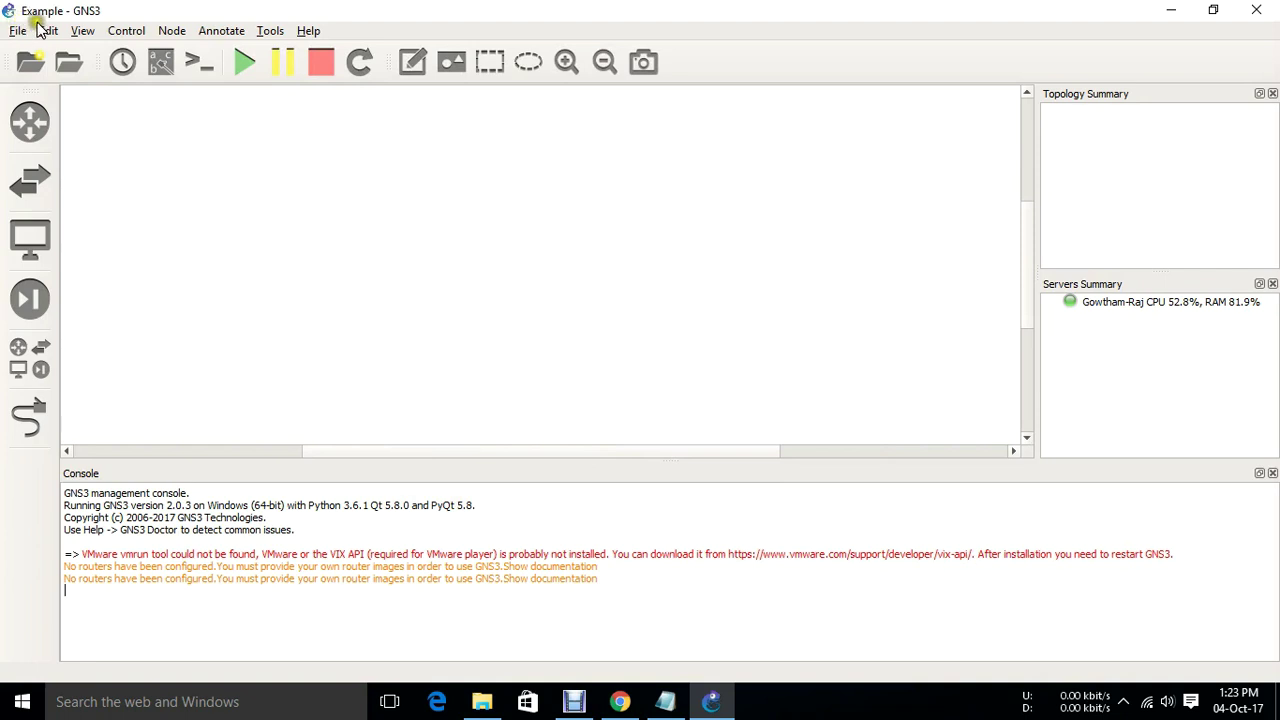
# Step: Place two c3745 routers, R1 and R2, side by side on the canvas
pyautogui.click(30, 121)
pyautogui.click(109, 121)
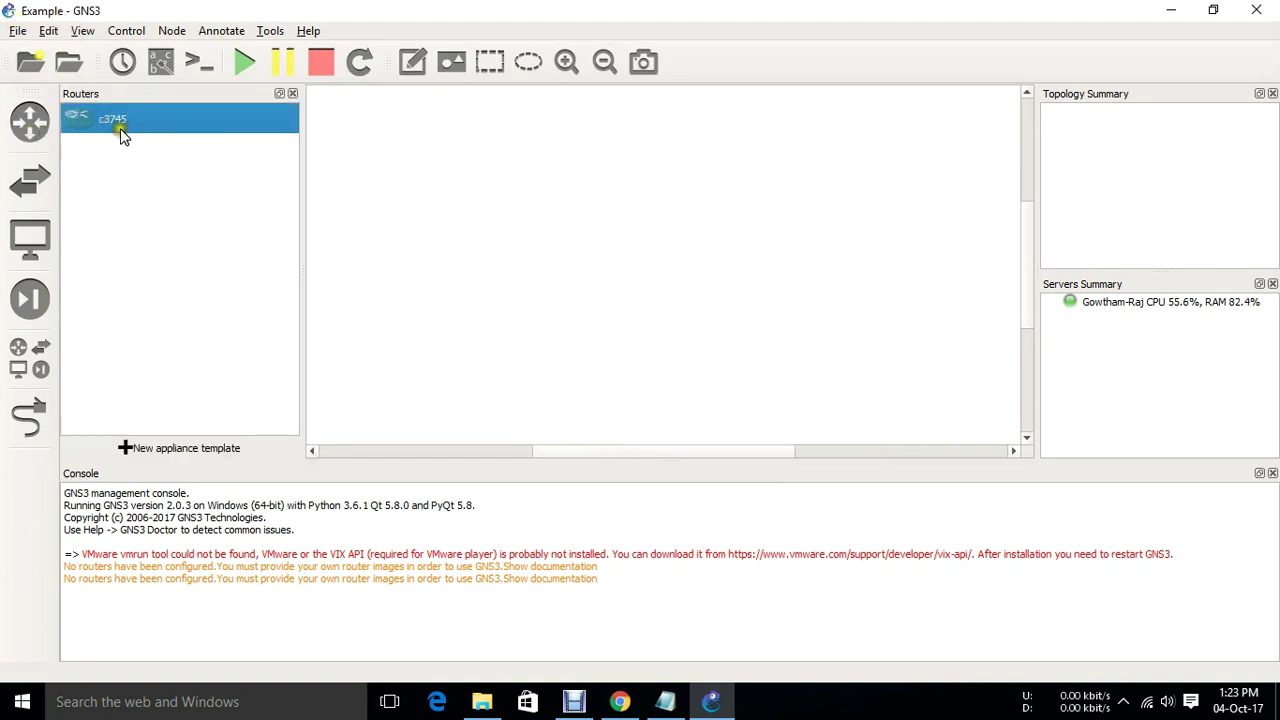
pyautogui.moveTo(125, 122); pyautogui.dragTo(424, 292)
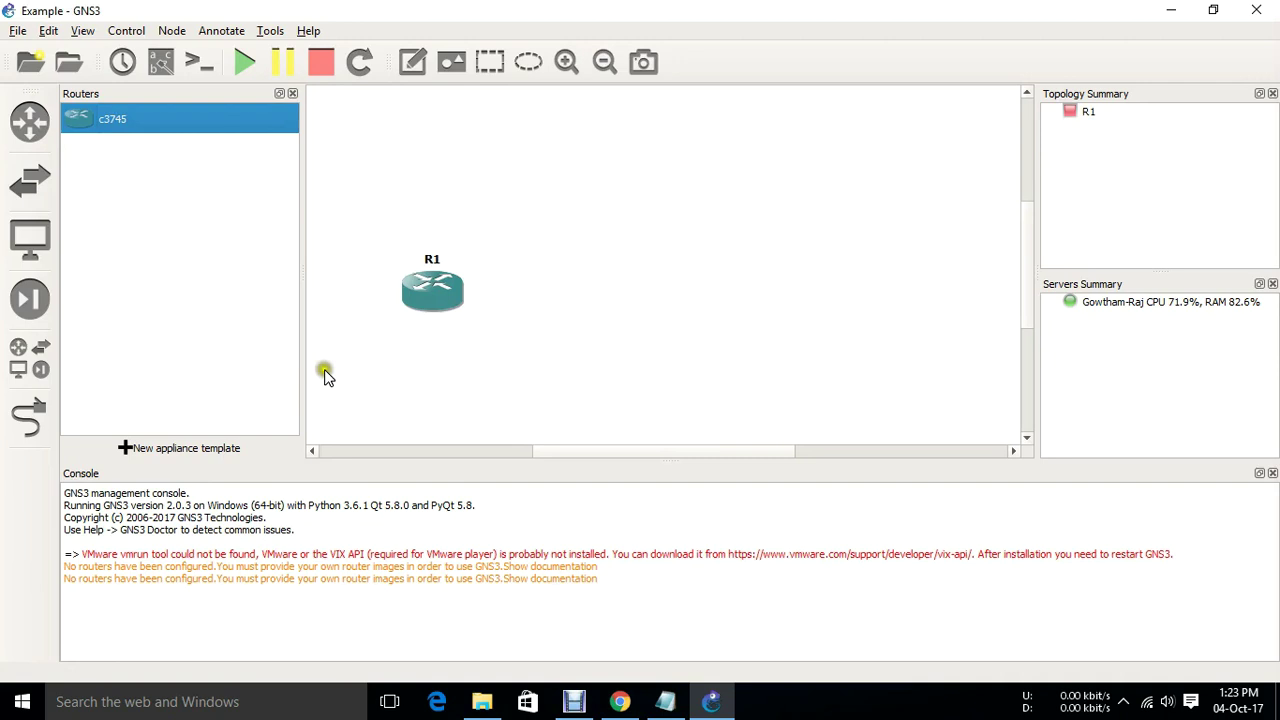
pyautogui.moveTo(163, 127); pyautogui.dragTo(740, 300)
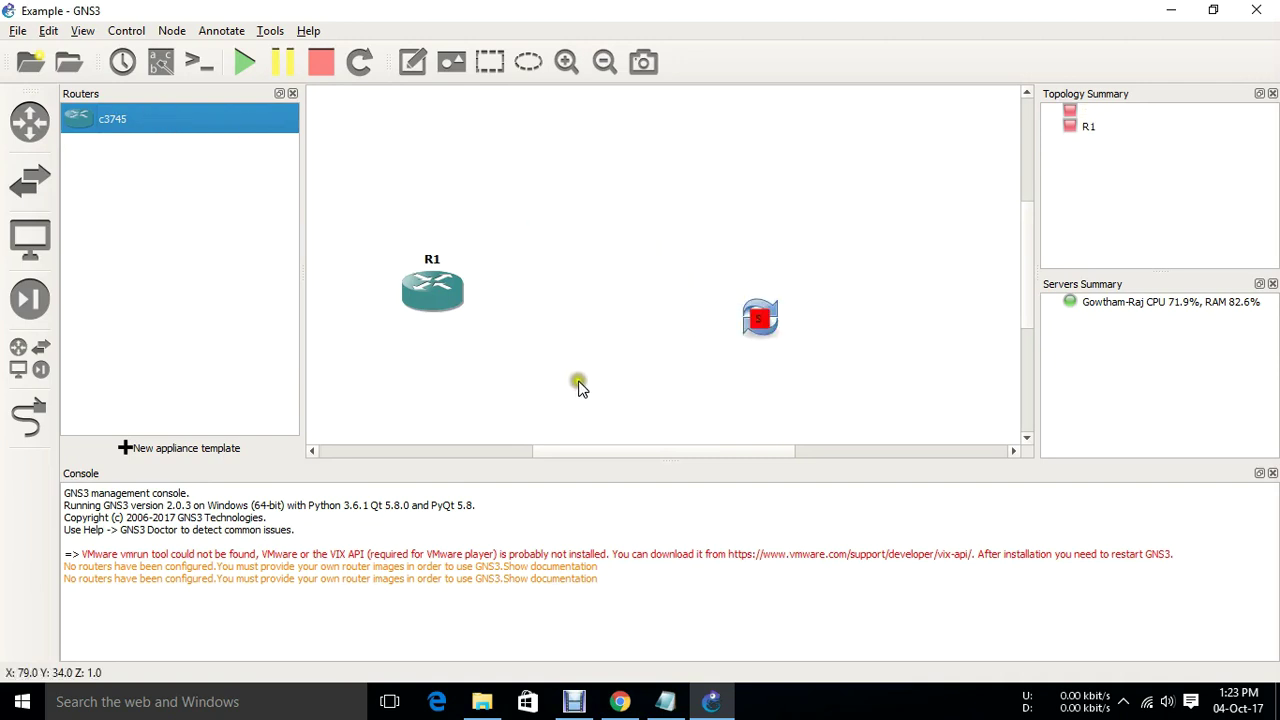
# Step: Link R1 FastEthernet0/0 to R2 FastEthernet0/0
pyautogui.click(28, 418)
pyautogui.click(426, 298)
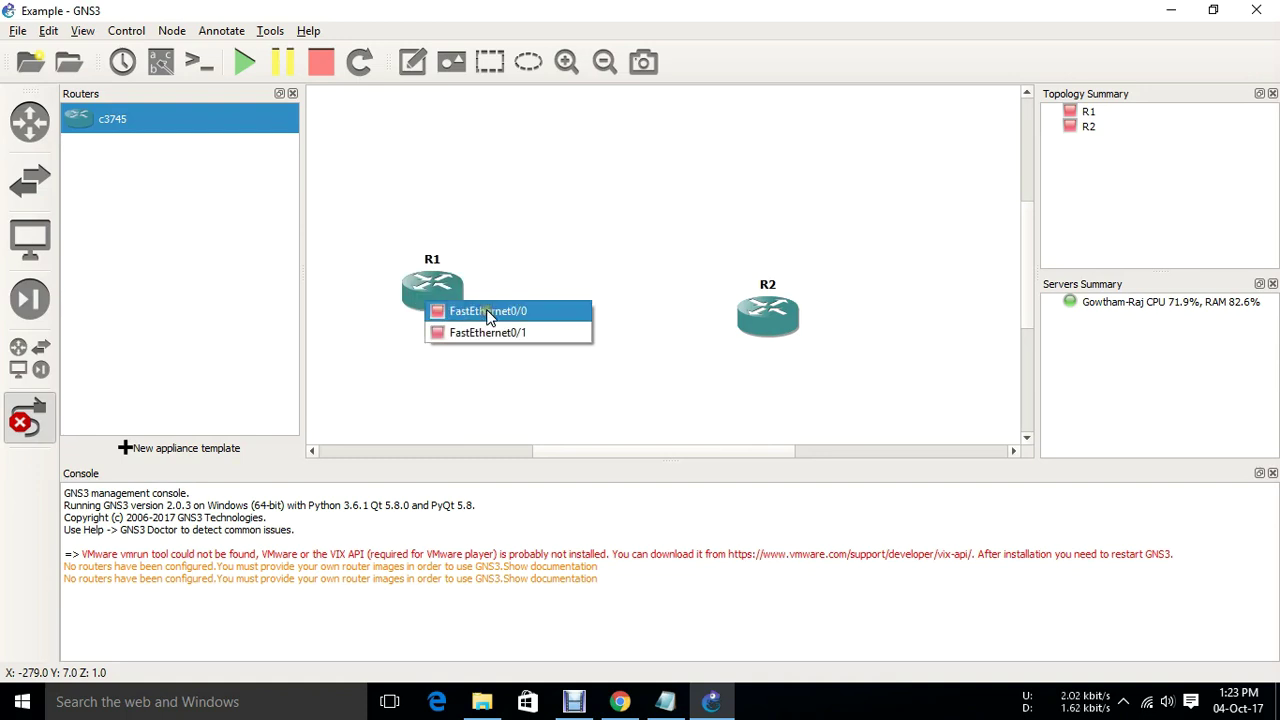
pyautogui.click(485, 310)
pyautogui.click(773, 322)
pyautogui.click(808, 333)
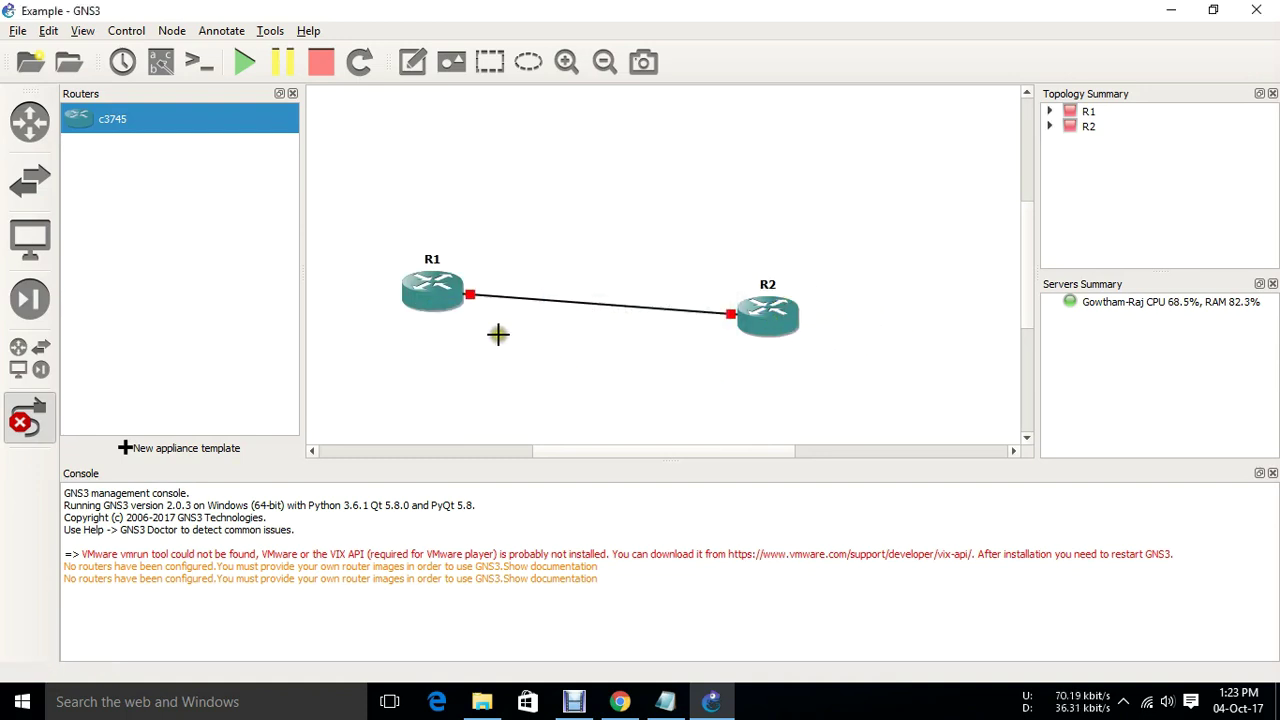
pyautogui.click(27, 425)
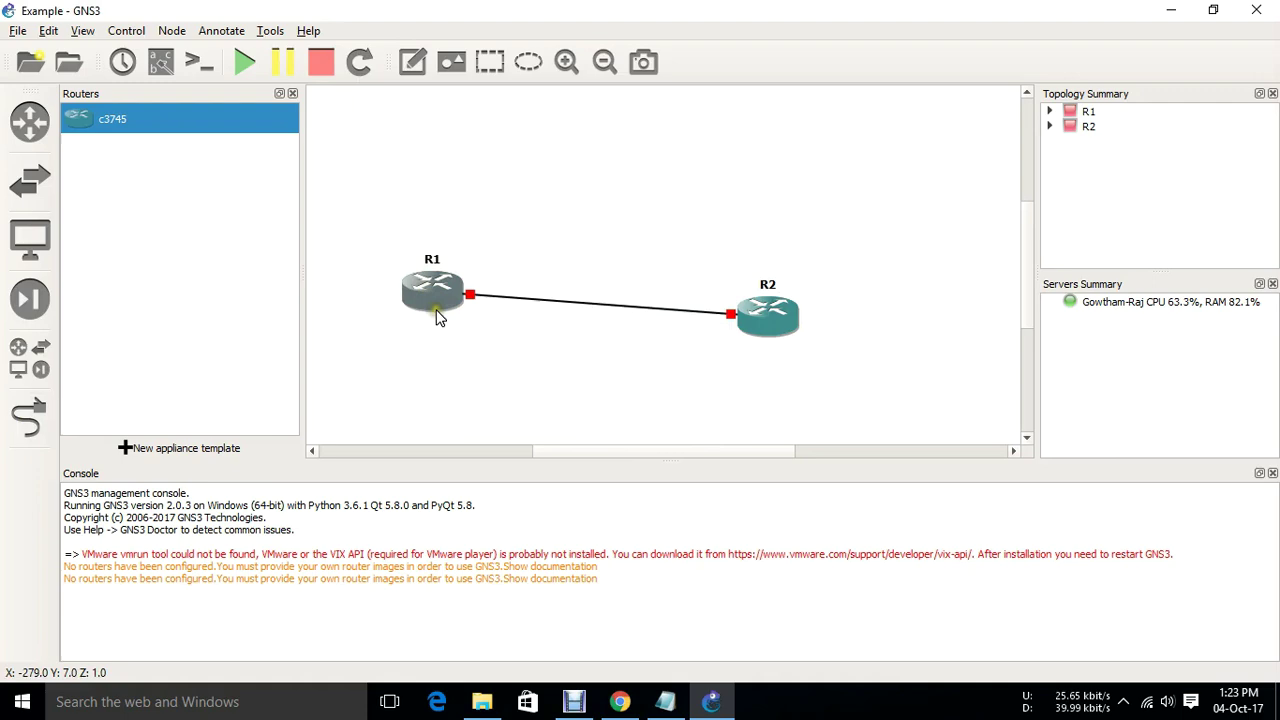
# Step: Fit R1 with an NM-4T serial adapter in slot 1 and save its configuration
pyautogui.moveTo(437, 316)
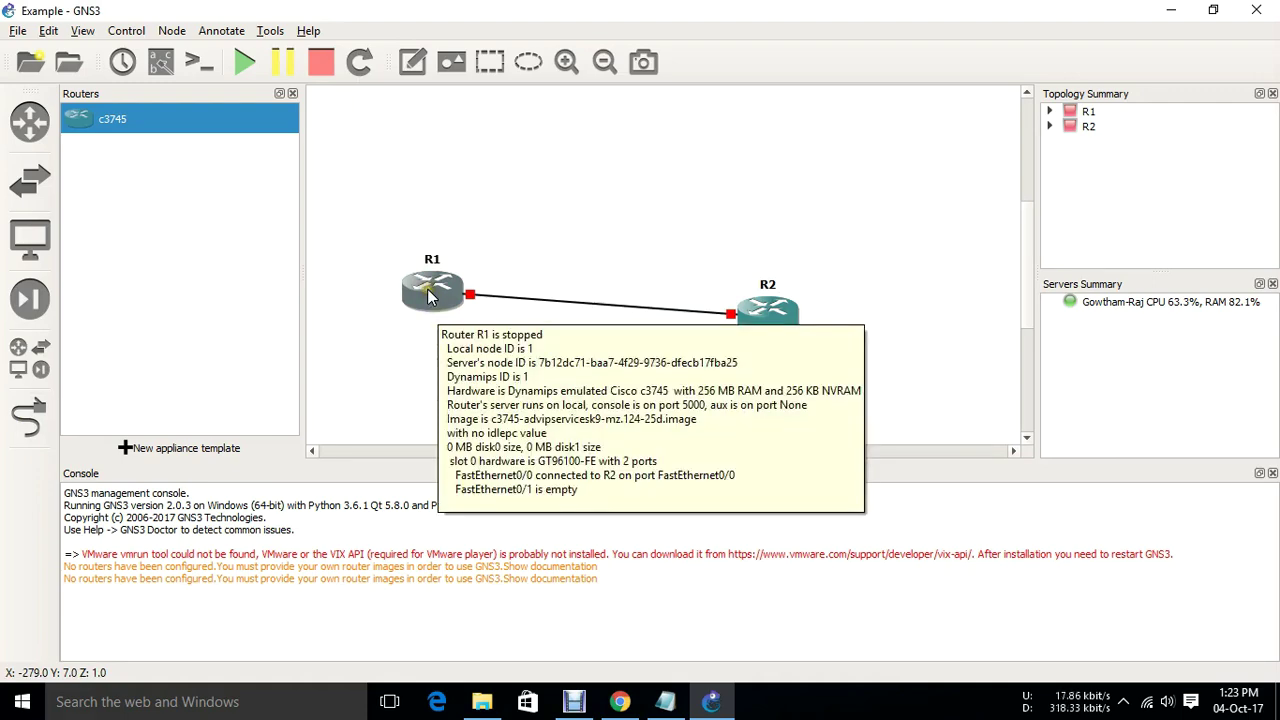
pyautogui.rightClick(430, 295)
pyautogui.click(445, 297)
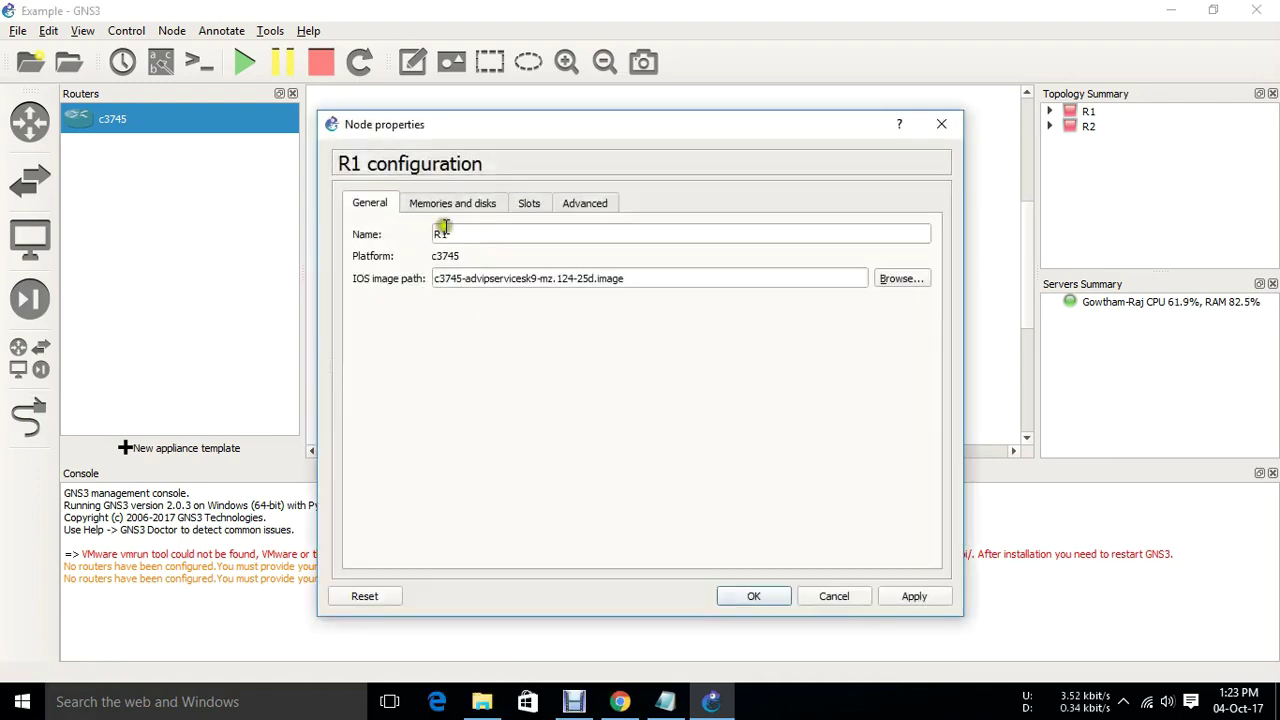
pyautogui.click(529, 203)
pyautogui.click(457, 288)
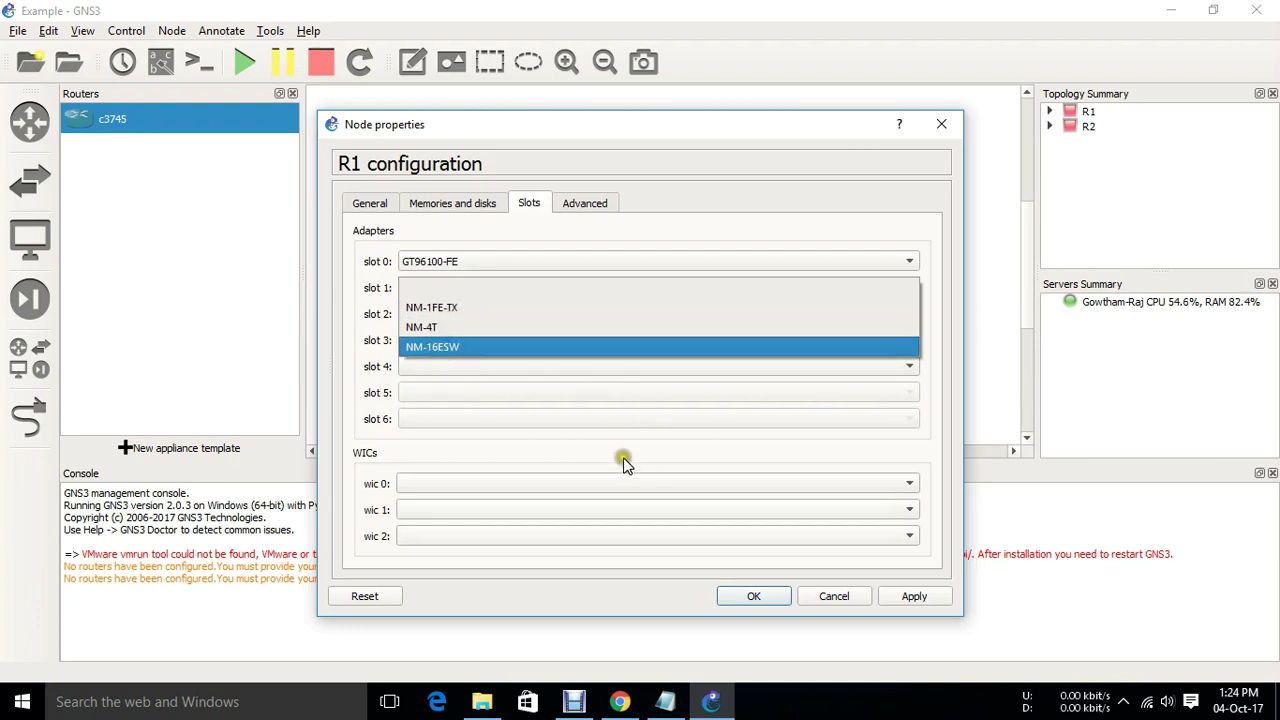
pyautogui.click(440, 328)
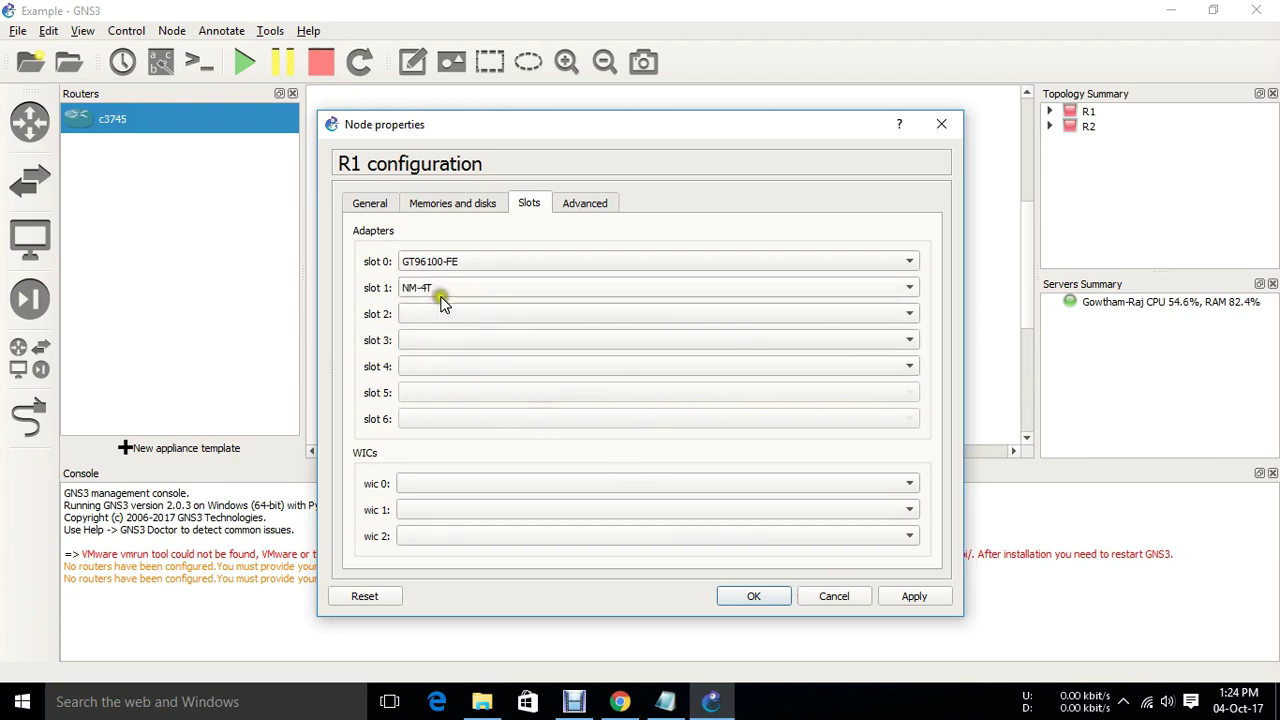
pyautogui.click(912, 598)
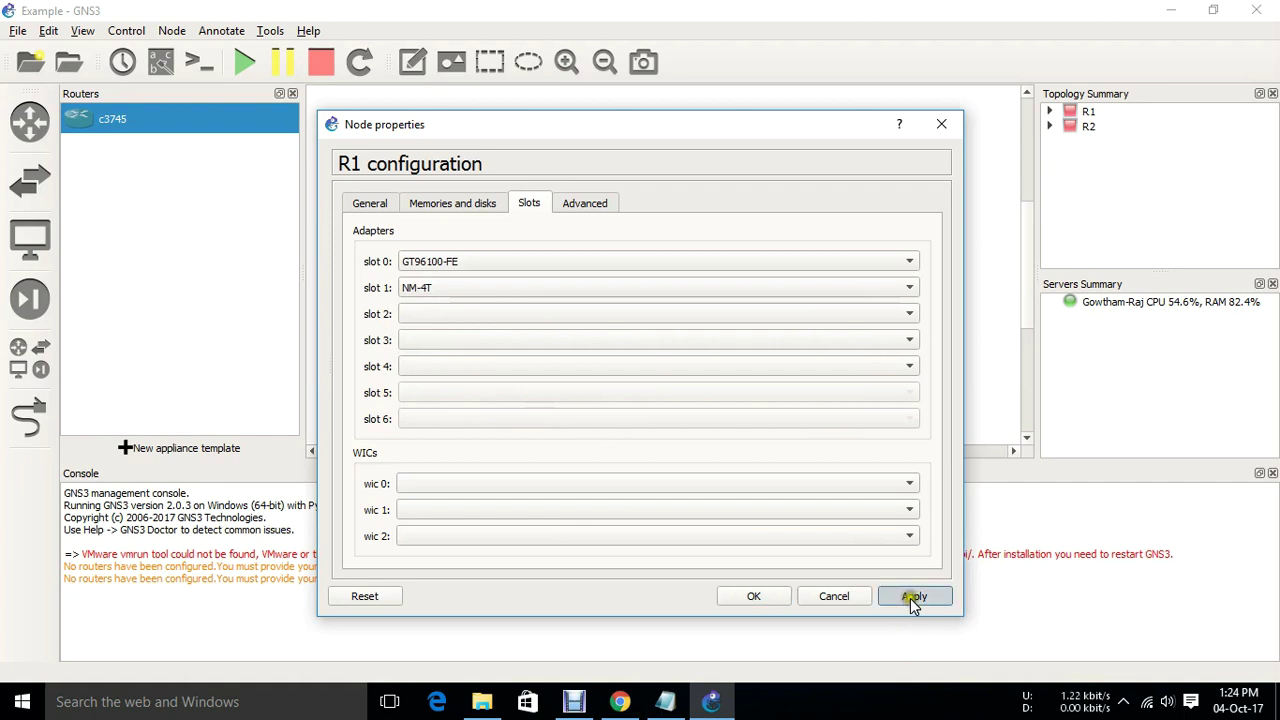
pyautogui.click(757, 596)
# Step: Fit R2 with an NM-4T serial adapter in slot 1 and save its configuration
pyautogui.rightClick(767, 316)
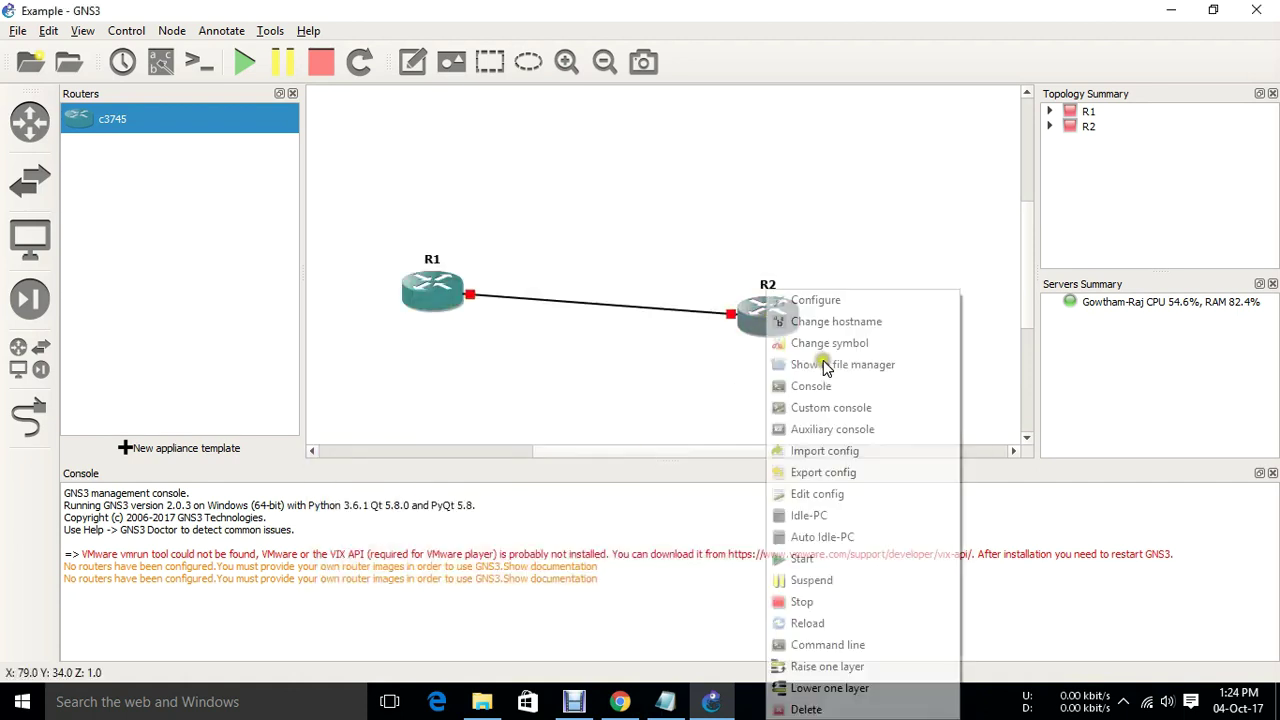
pyautogui.click(815, 300)
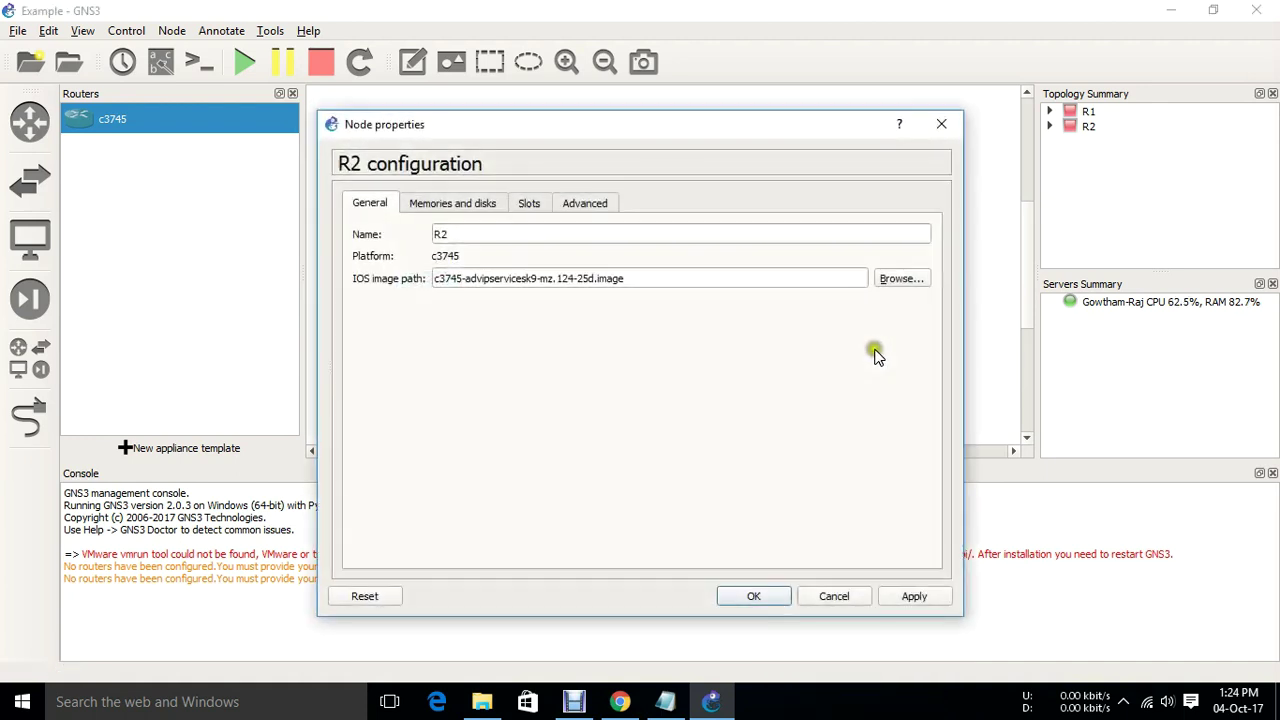
pyautogui.click(530, 205)
pyautogui.click(466, 288)
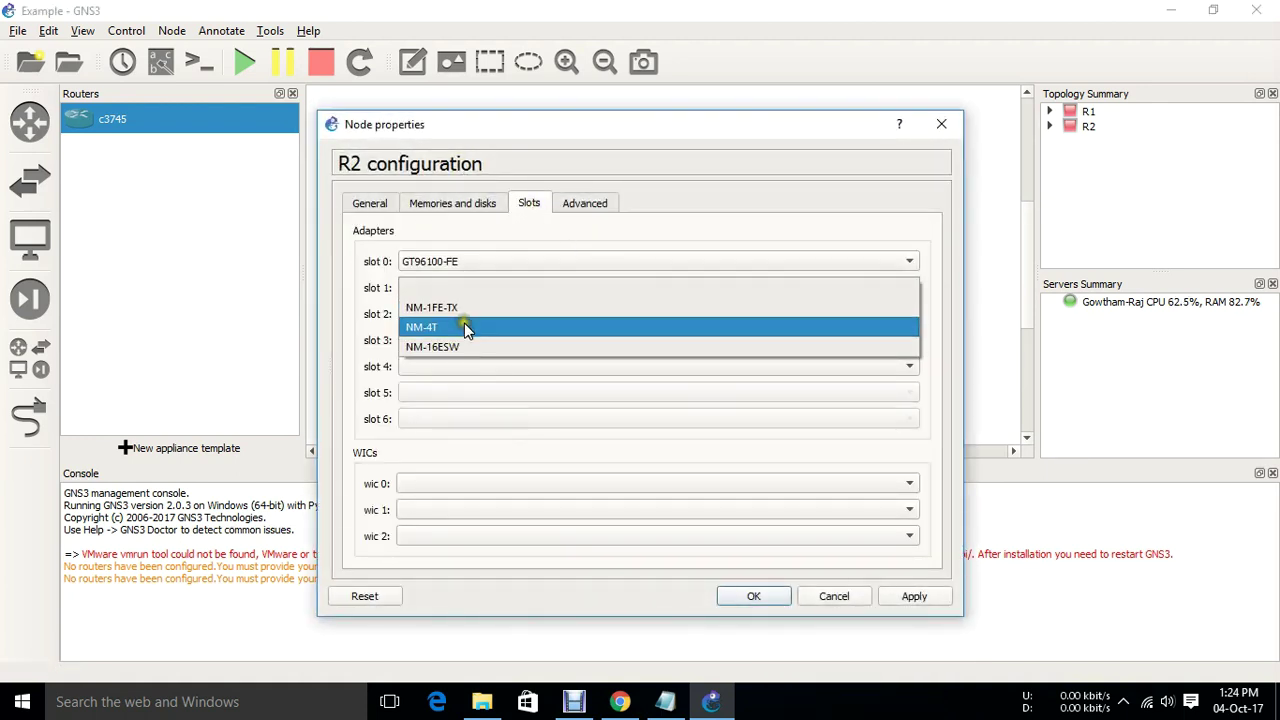
pyautogui.click(464, 329)
pyautogui.click(910, 596)
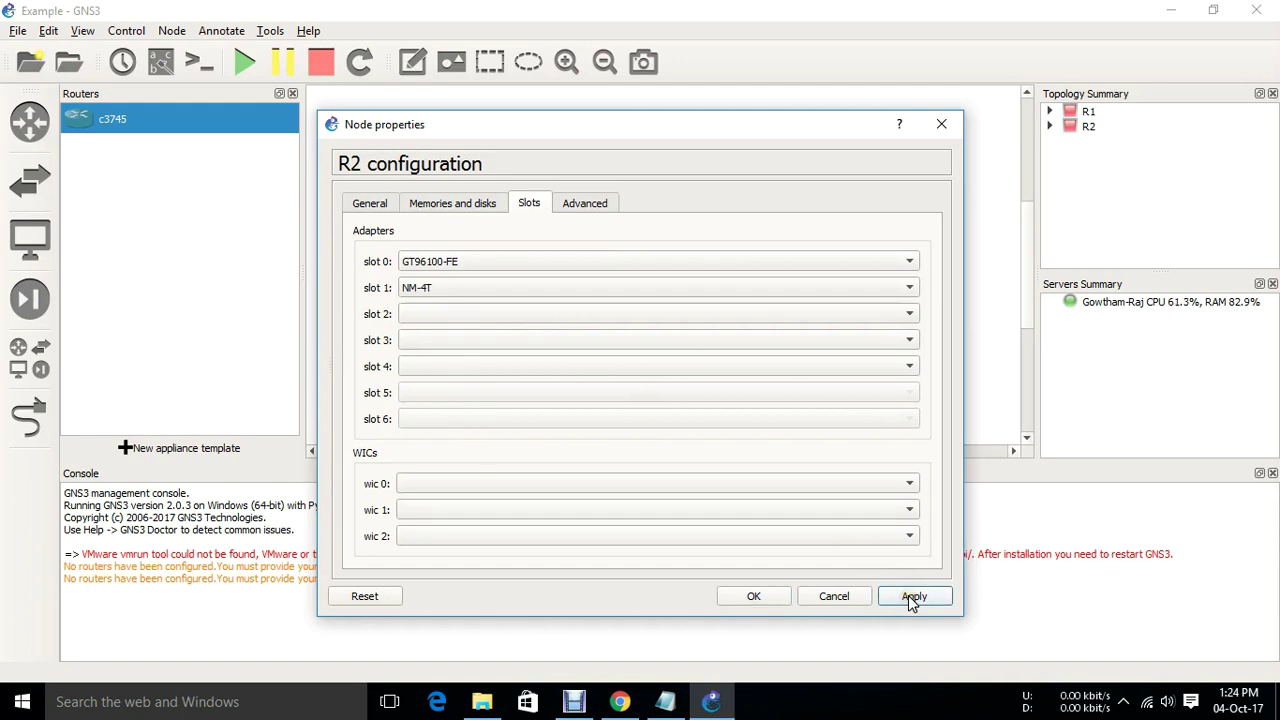
pyautogui.click(760, 594)
pyautogui.click(758, 596)
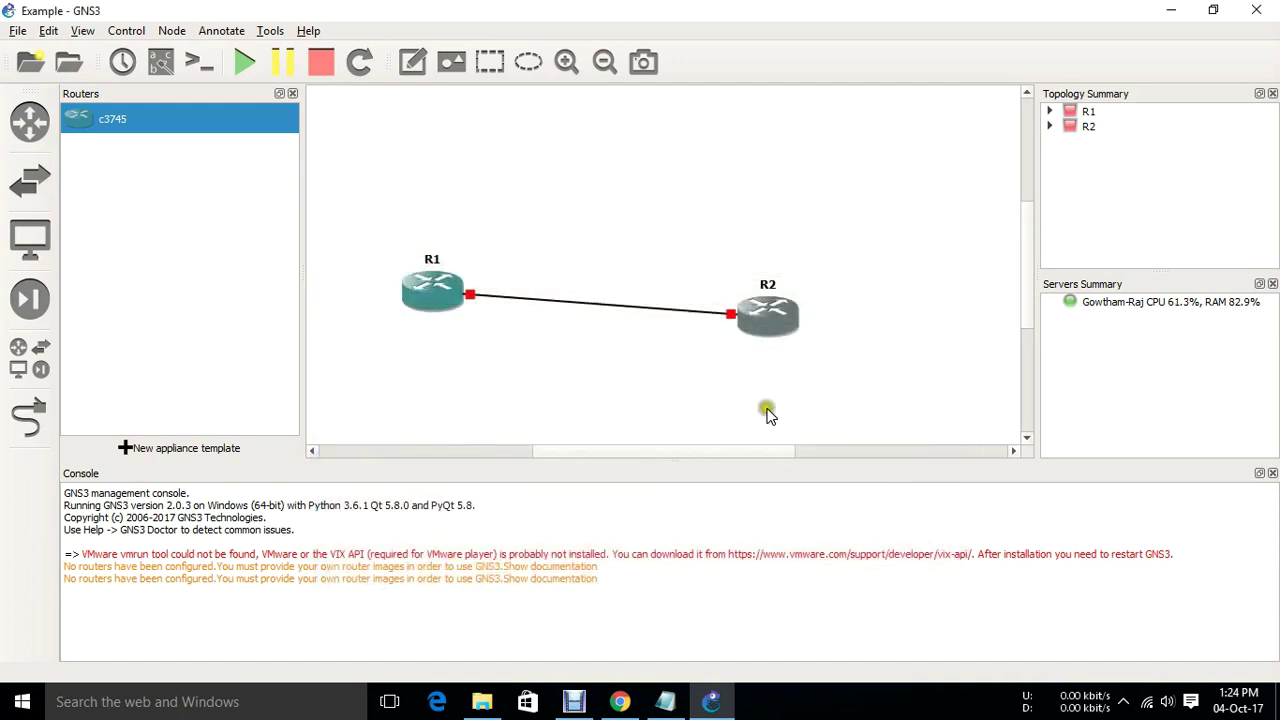
# Step: Link R1 Serial1/0 to R2 Serial1/0, then start all nodes so both routers run
pyautogui.click(27, 418)
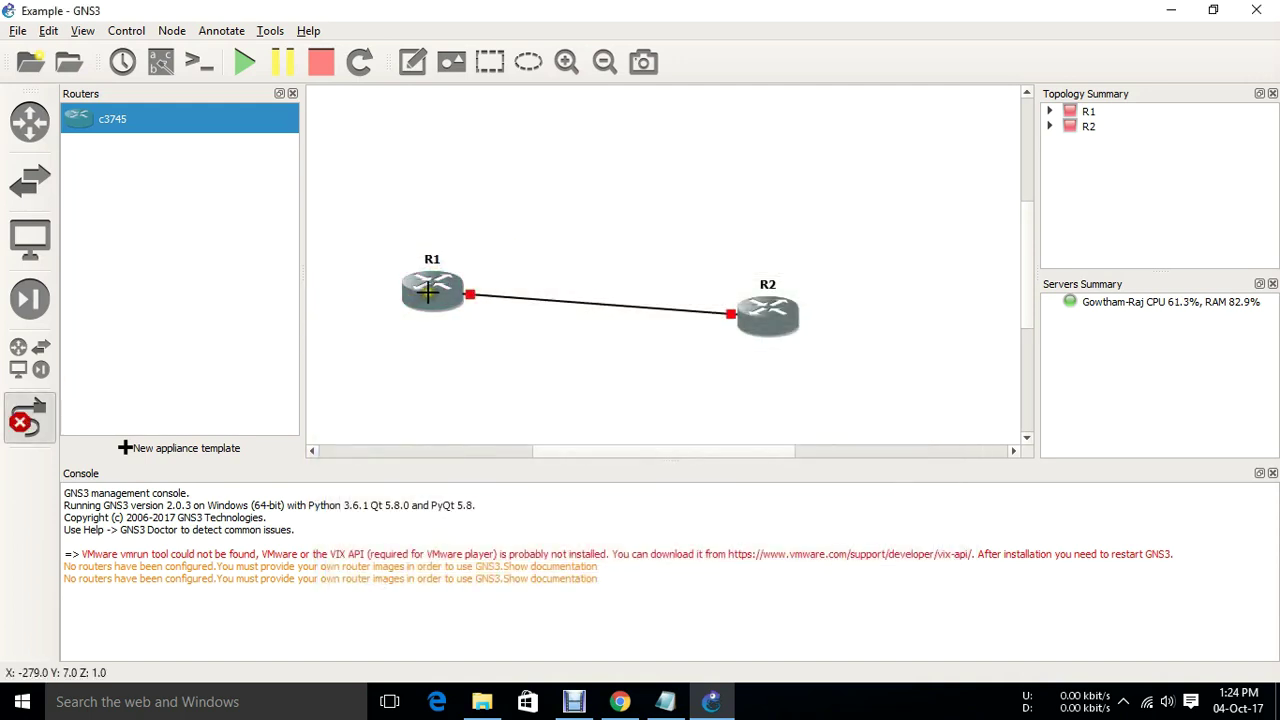
pyautogui.click(429, 293)
pyautogui.click(484, 350)
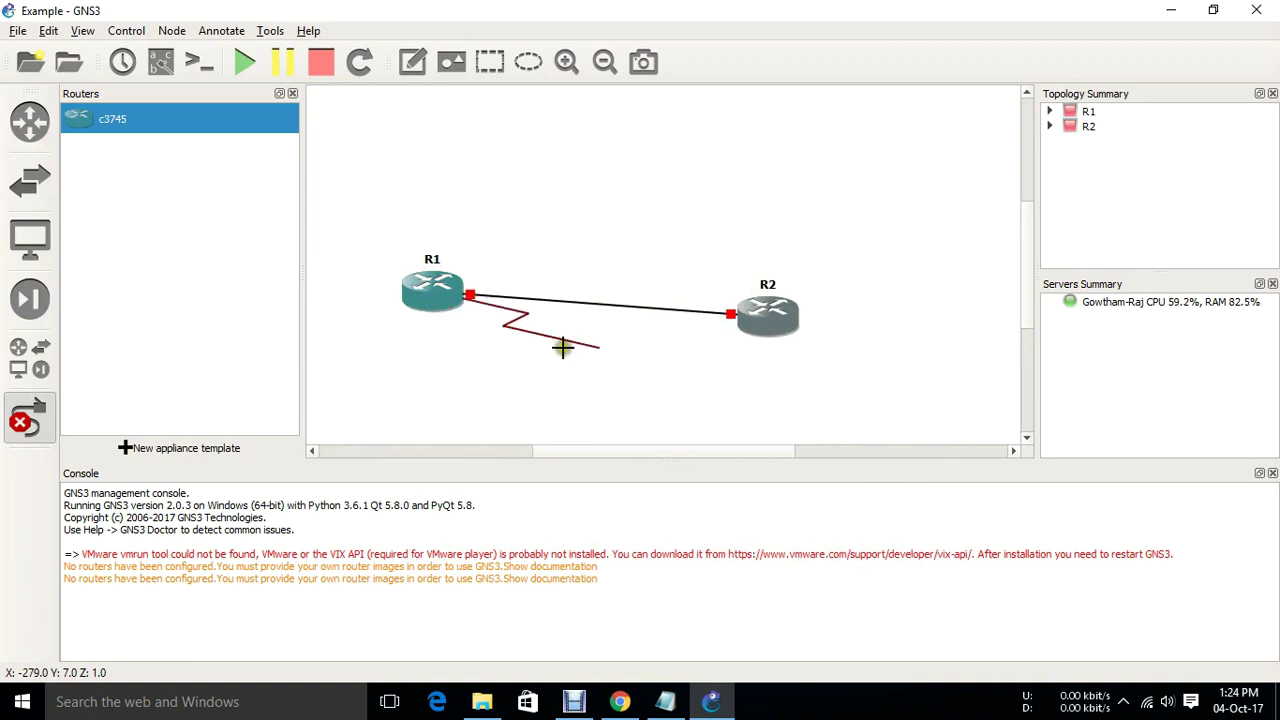
pyautogui.click(776, 312)
pyautogui.click(828, 362)
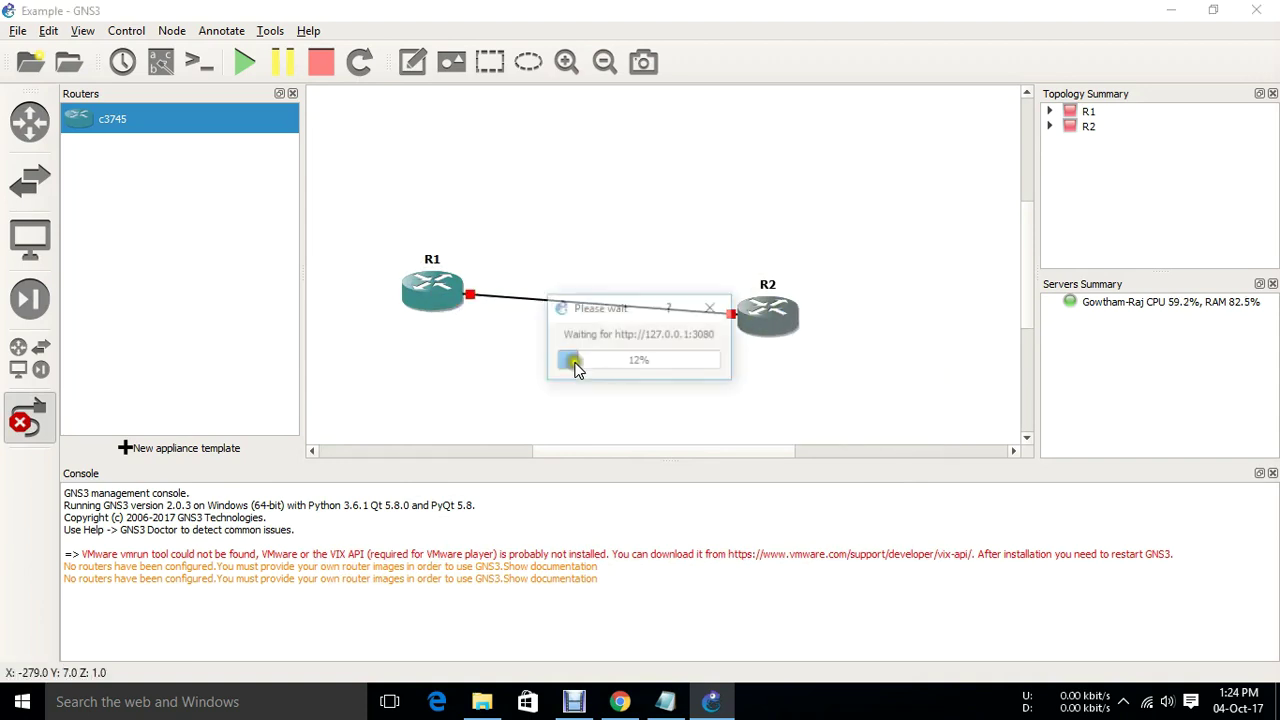
pyautogui.click(24, 421)
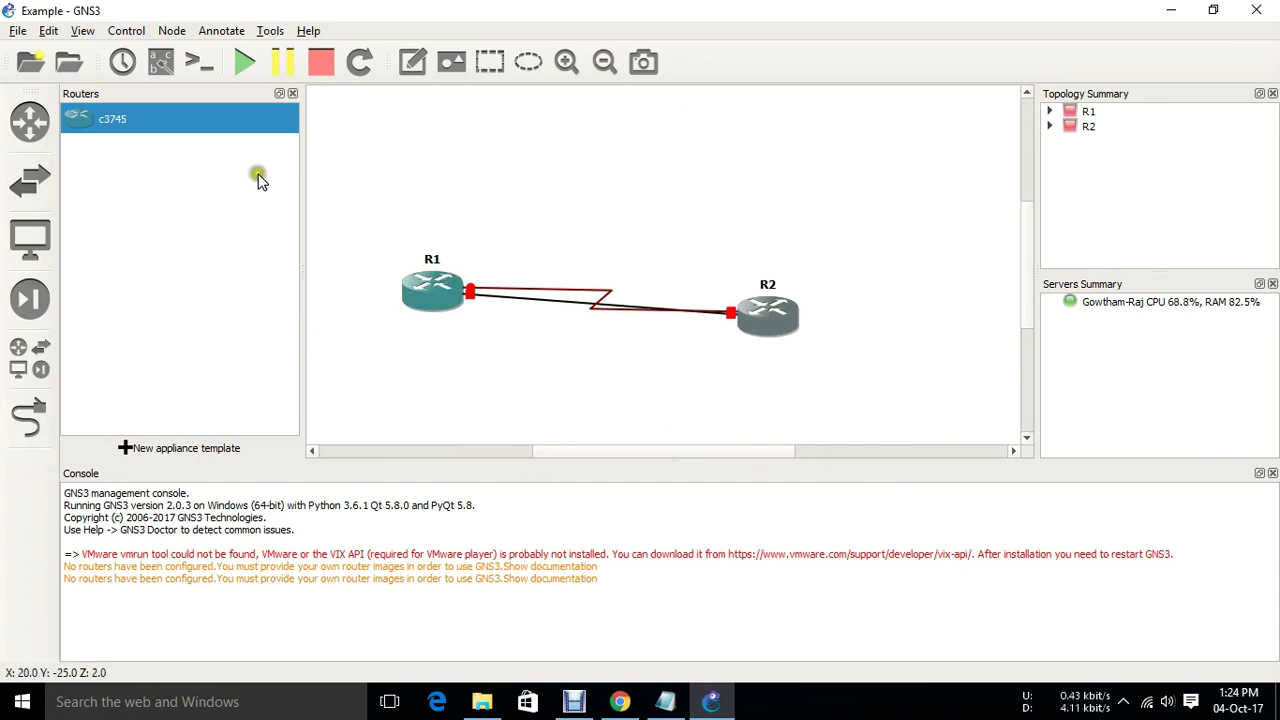
pyautogui.click(243, 67)
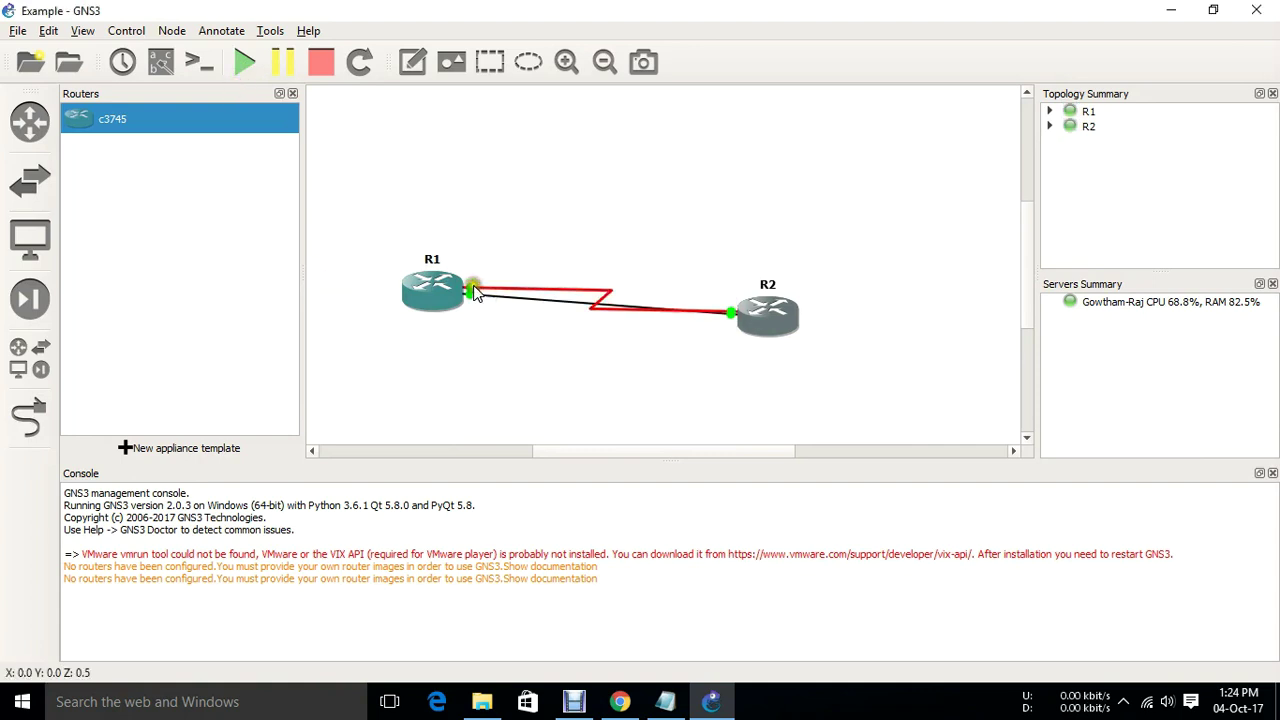
# Step: Turn on interface labels and drag the s1/0 labels on R1 and R2 apart so none overlap
pyautogui.click(82, 32)
pyautogui.click(133, 258)
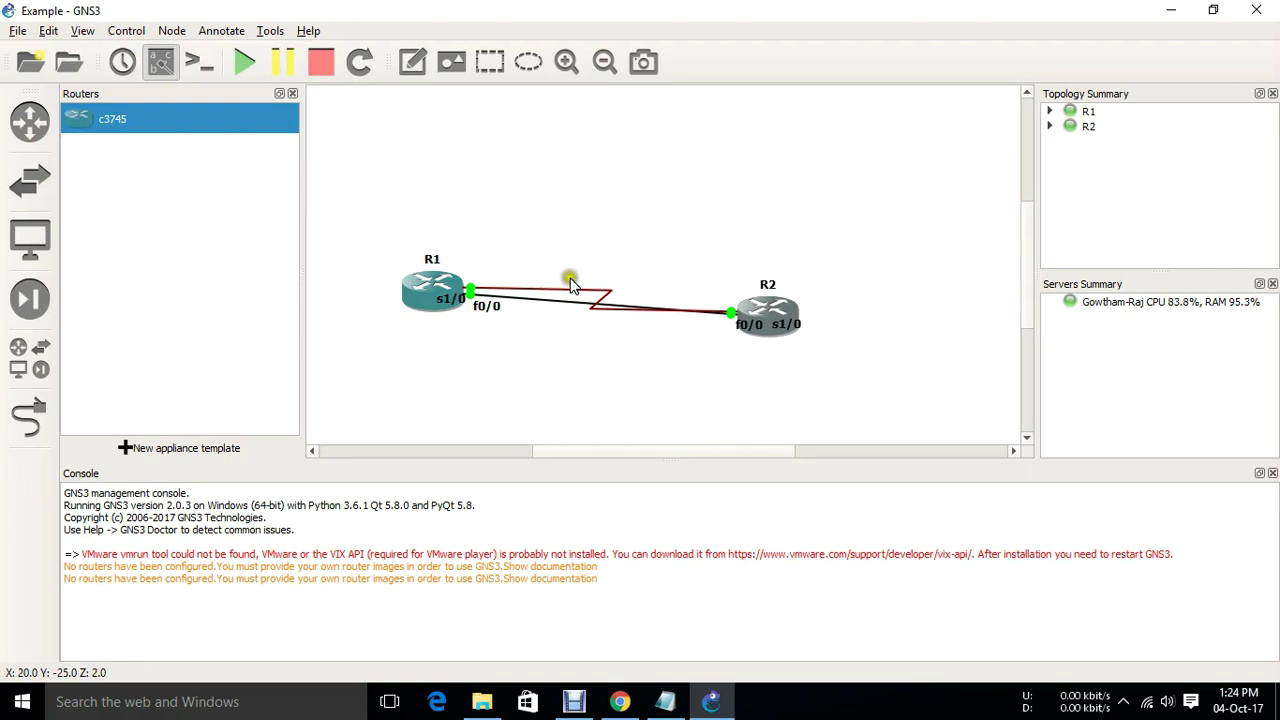
pyautogui.moveTo(466, 293)
pyautogui.mouseDown()
pyautogui.moveTo(482, 272)
pyautogui.moveTo(466, 313)
pyautogui.mouseUp()
pyautogui.moveTo(784, 328); pyautogui.dragTo(724, 341)
pyautogui.click(570, 380)
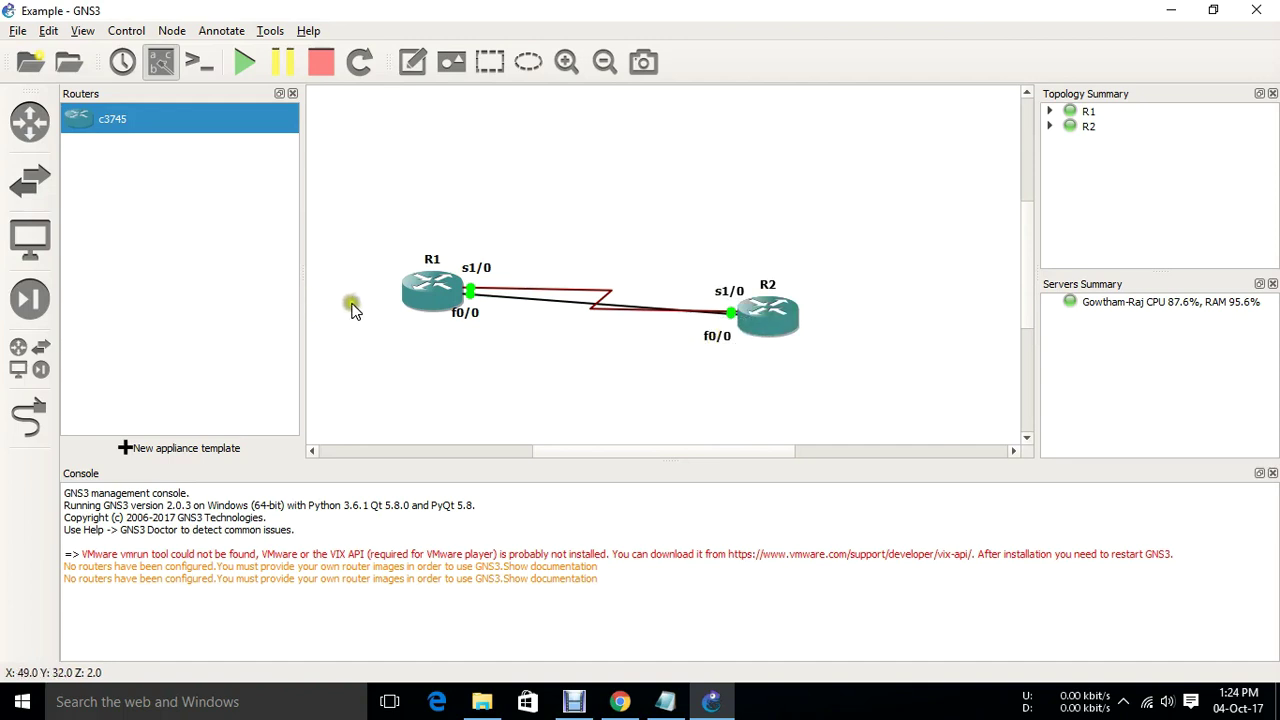
pyautogui.rightClick(420, 300)
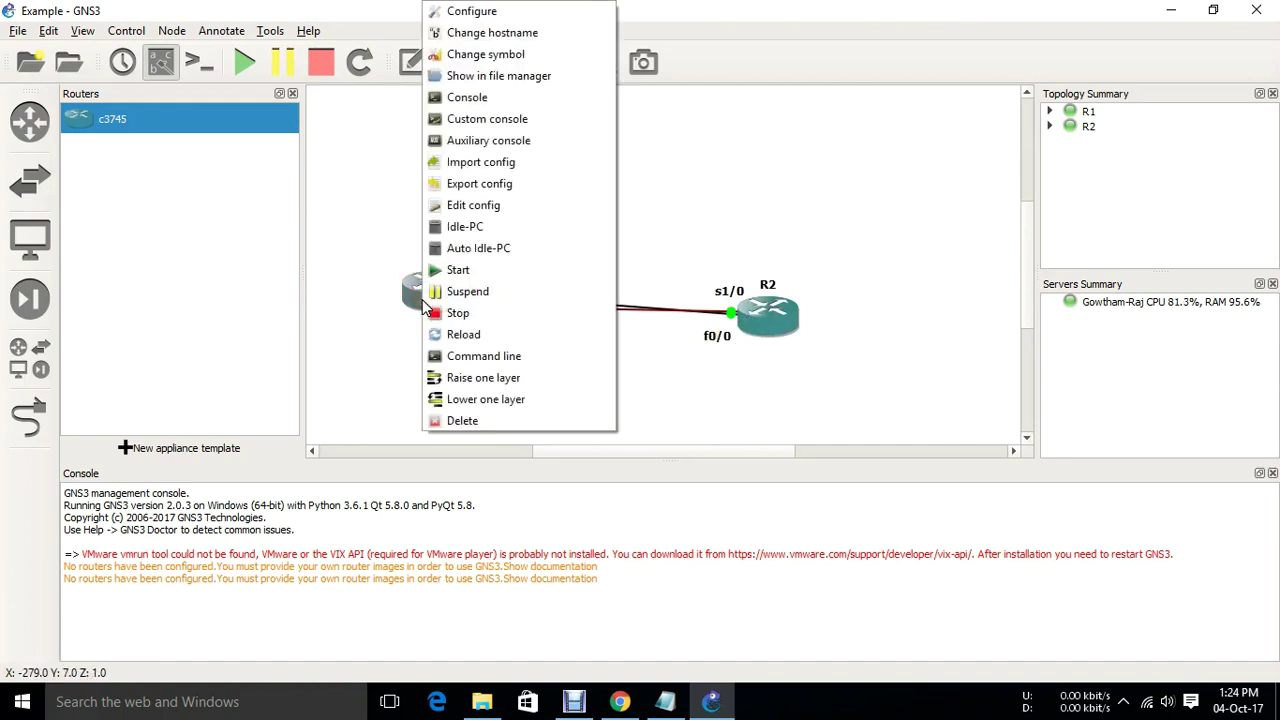
pyautogui.click(470, 100)
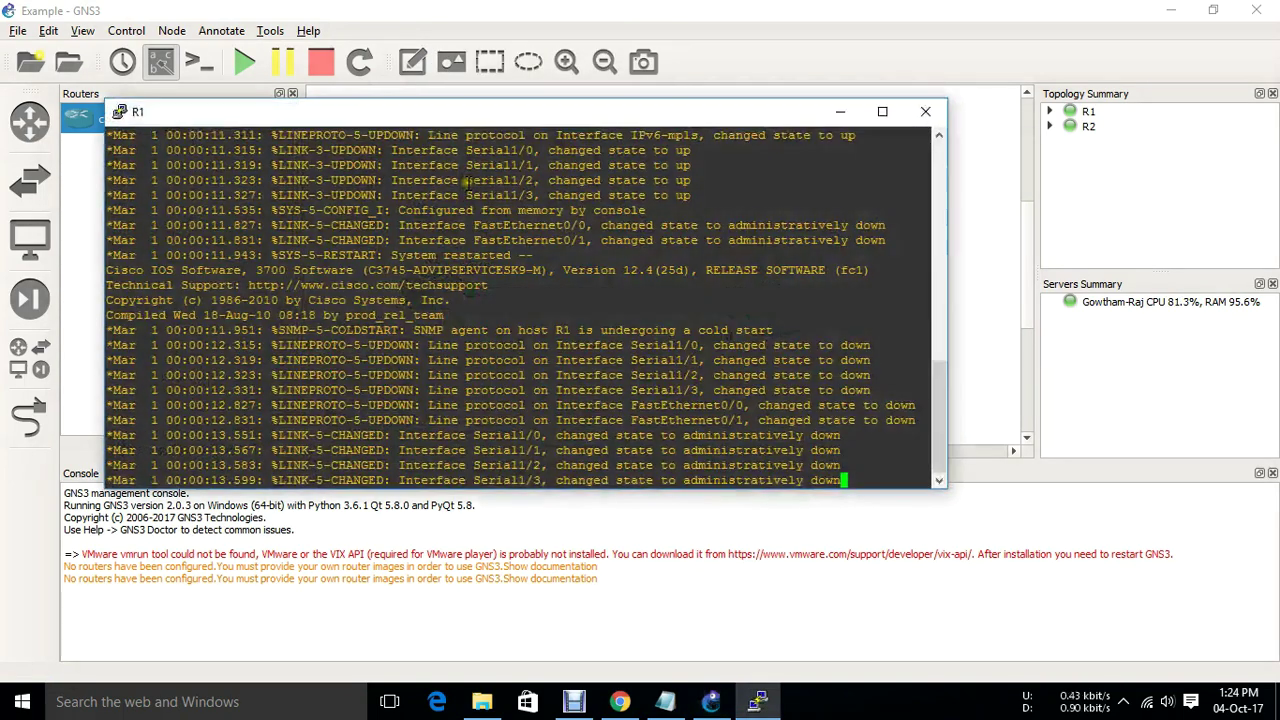
pyautogui.press('Return')
pyautogui.press('Return')
pyautogui.press('Return')
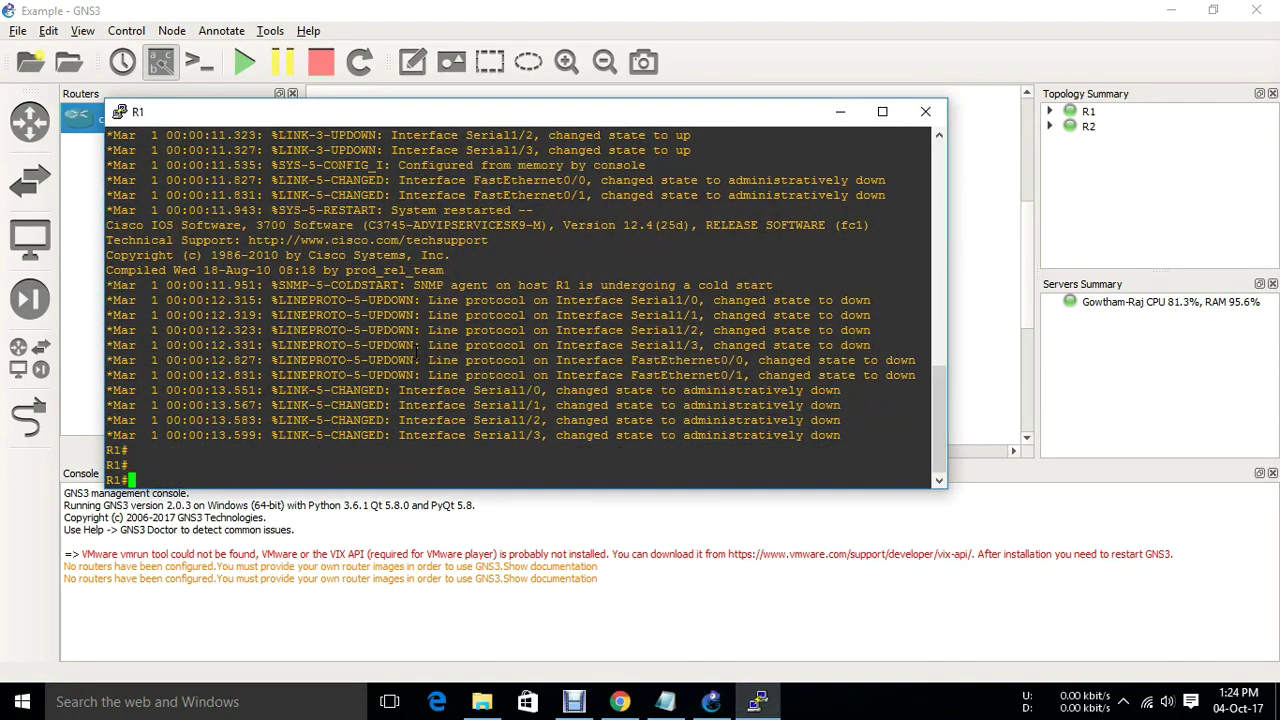
pyautogui.click(925, 114)
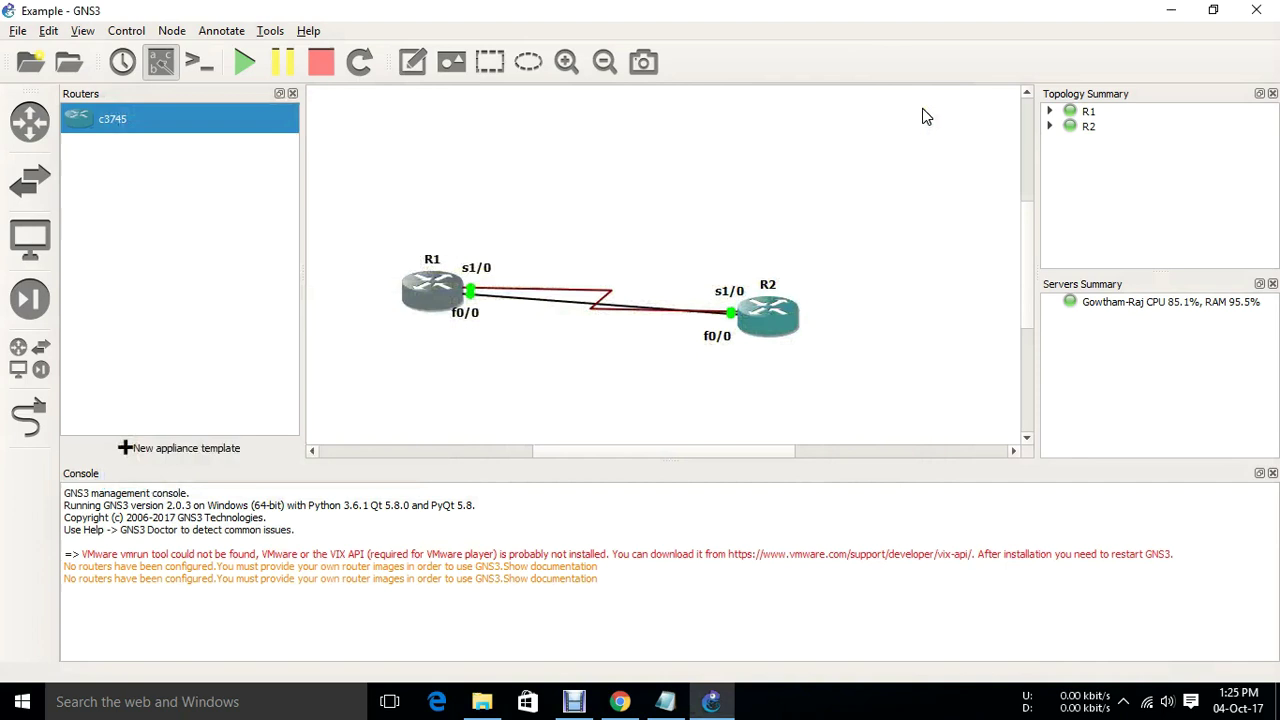